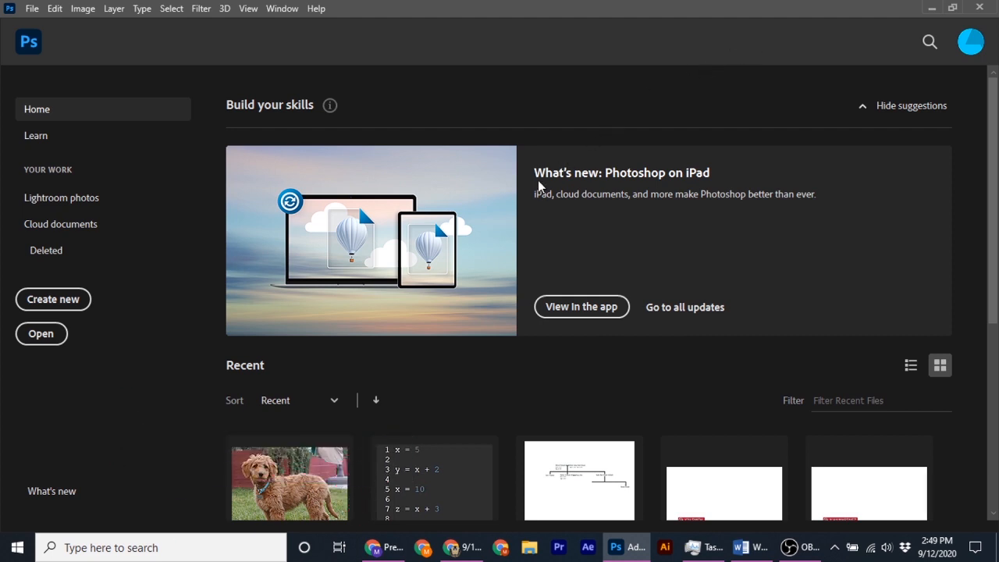
Create a new 5400 x 7200 pixel document at 300 pixels/inch in RGB Color with a white background.
scroll(537, 182, down, 2)
scroll(534, 185, up, 2)
click(55, 298)
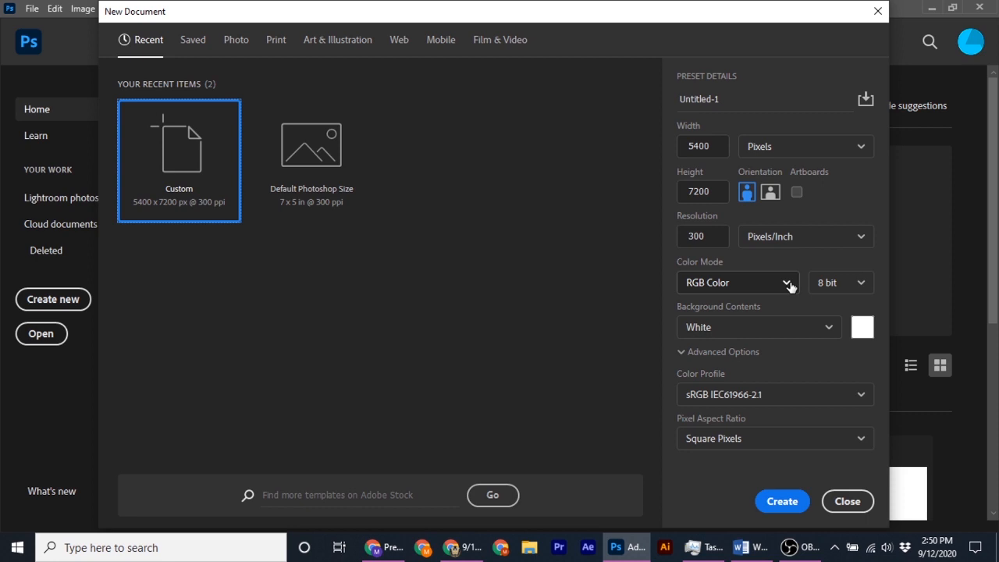
click(782, 504)
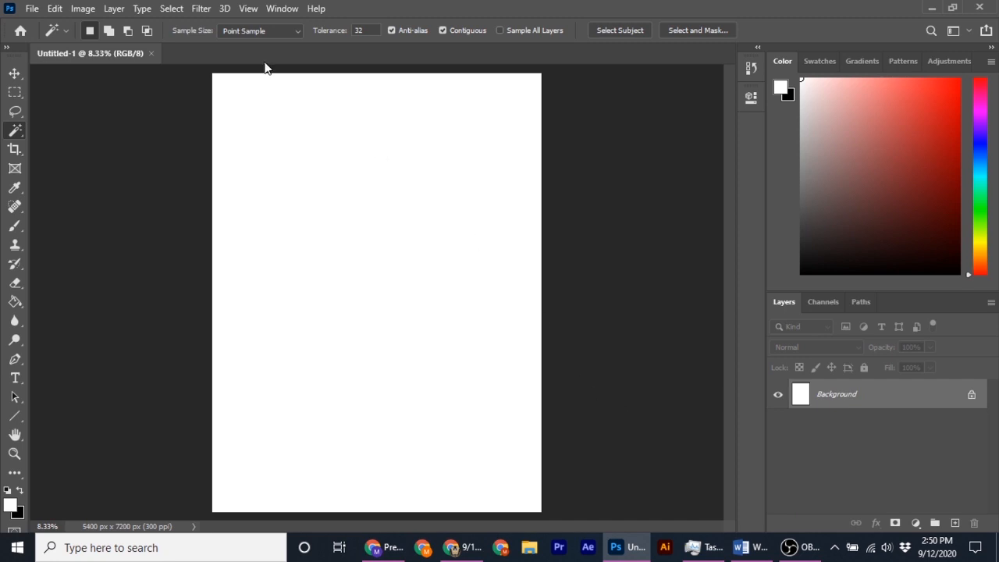
Open the photo Golden_Doodle_Standing_(HD).jpg from the Downloads folder.
click(32, 11)
click(47, 38)
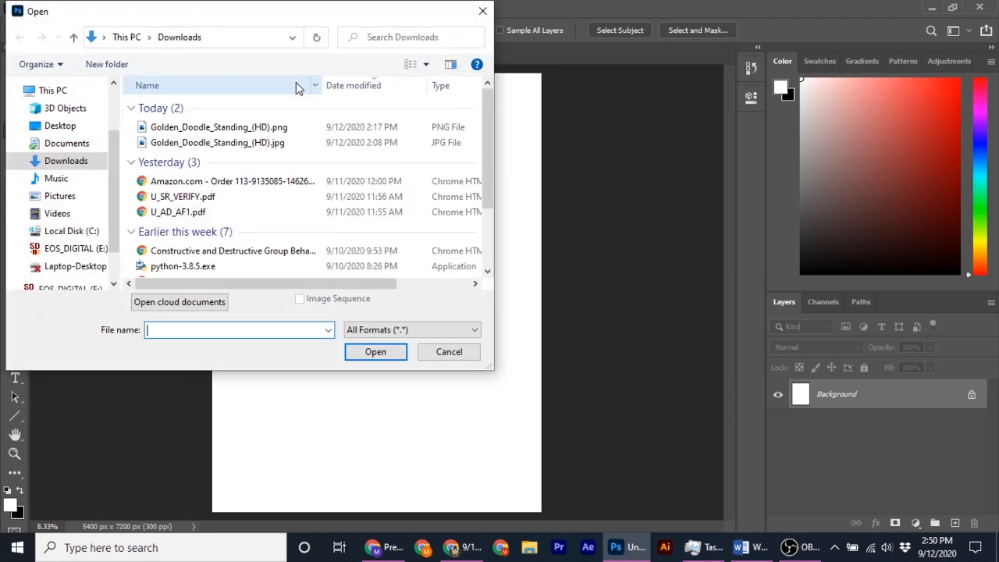
click(260, 151)
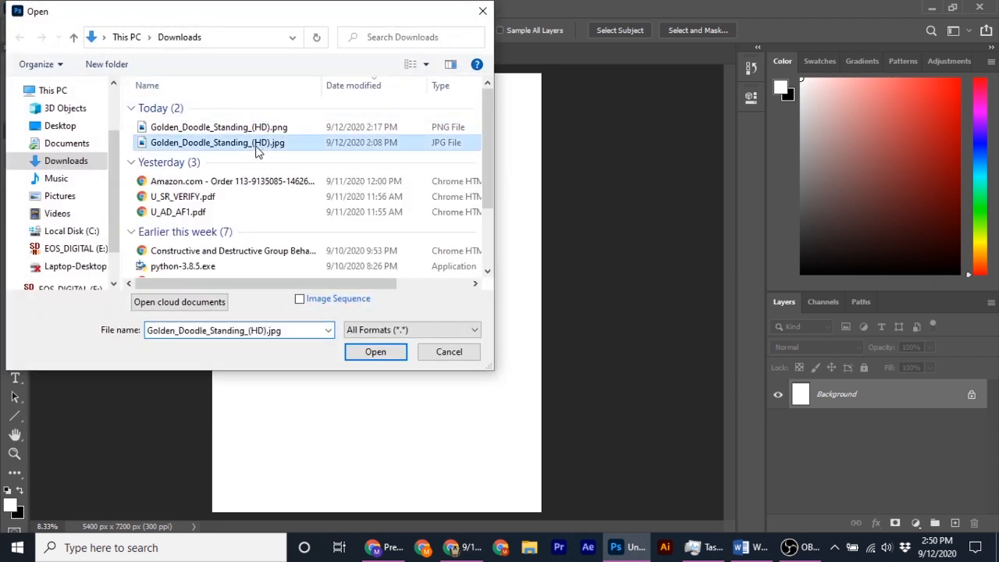
click(366, 356)
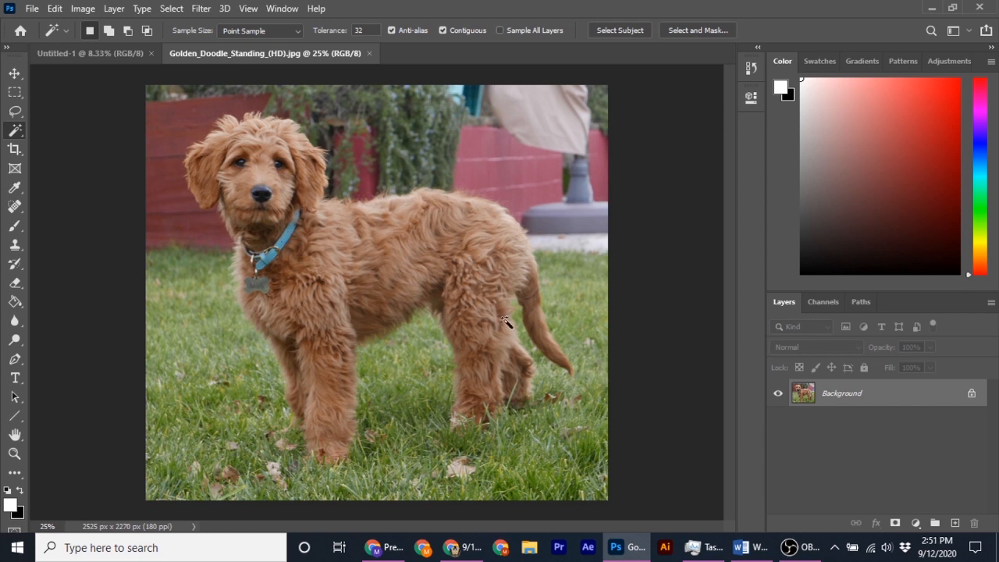
Examine the variants in the move, marquee, lasso, wand, crop, eyedropper and healing tool groups.
click(14, 73)
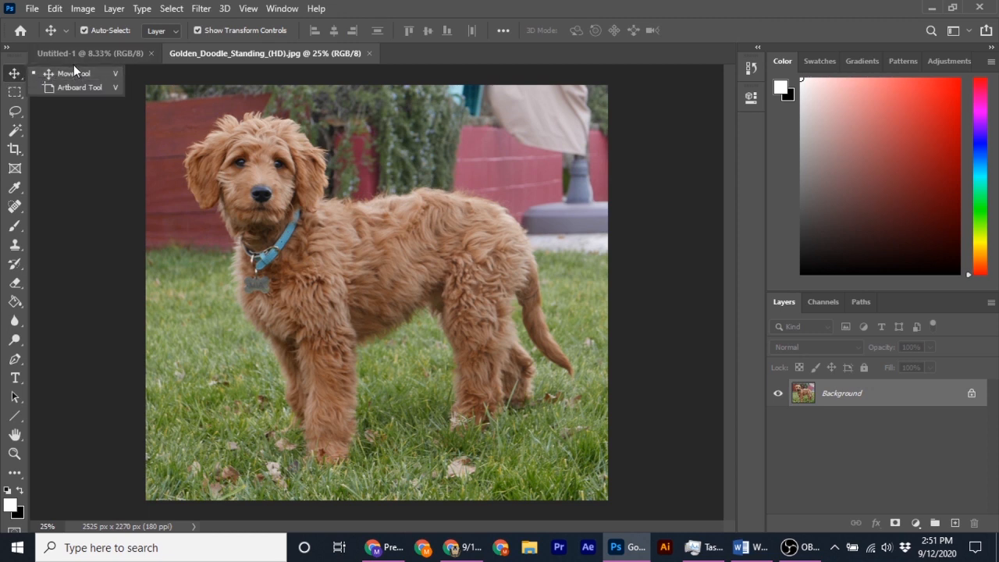
click(11, 93)
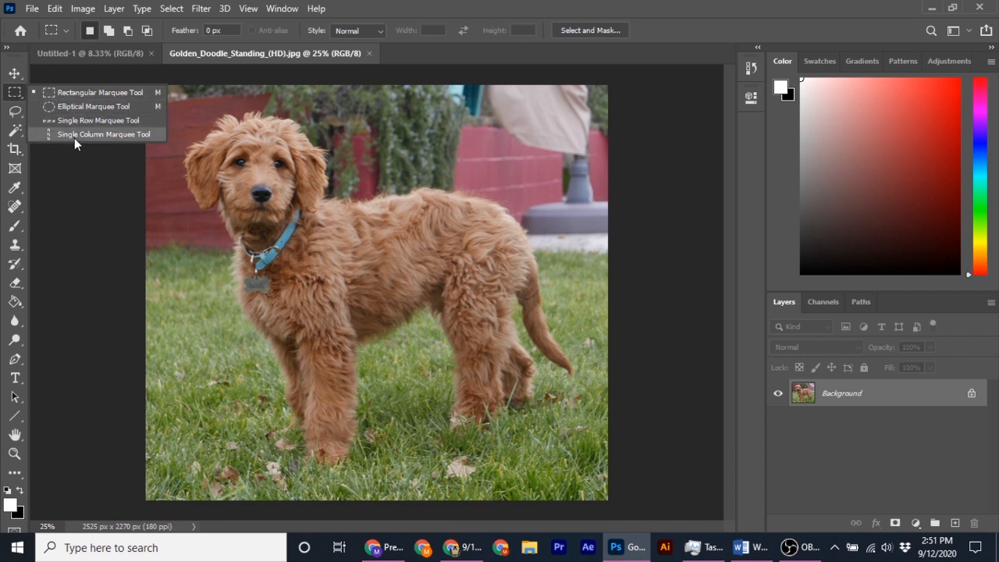
click(16, 116)
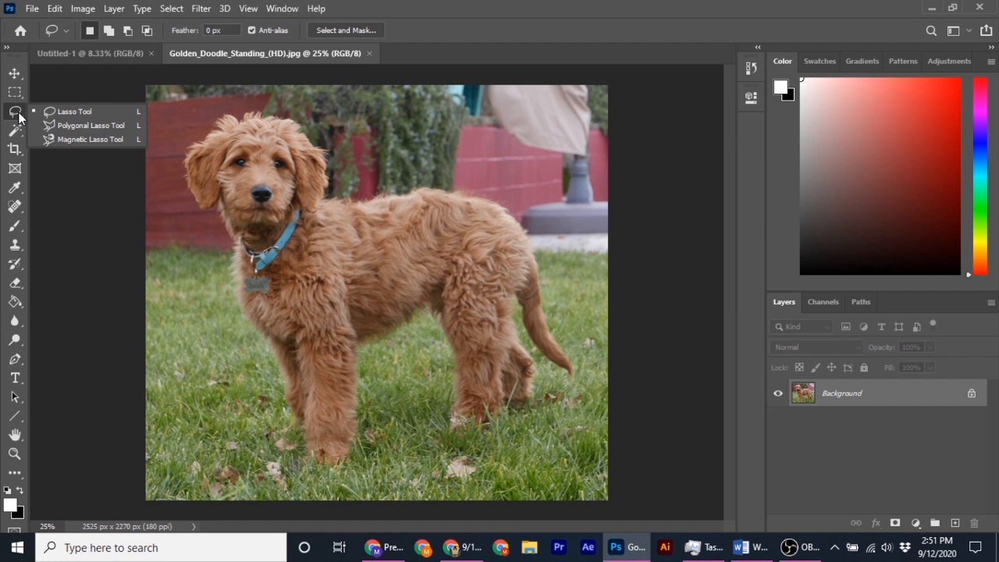
click(12, 136)
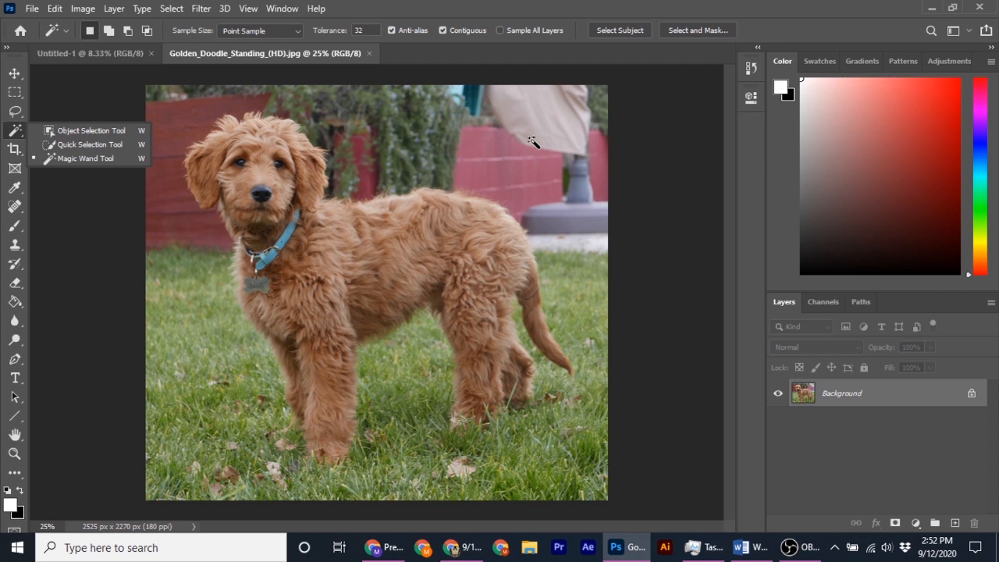
click(14, 153)
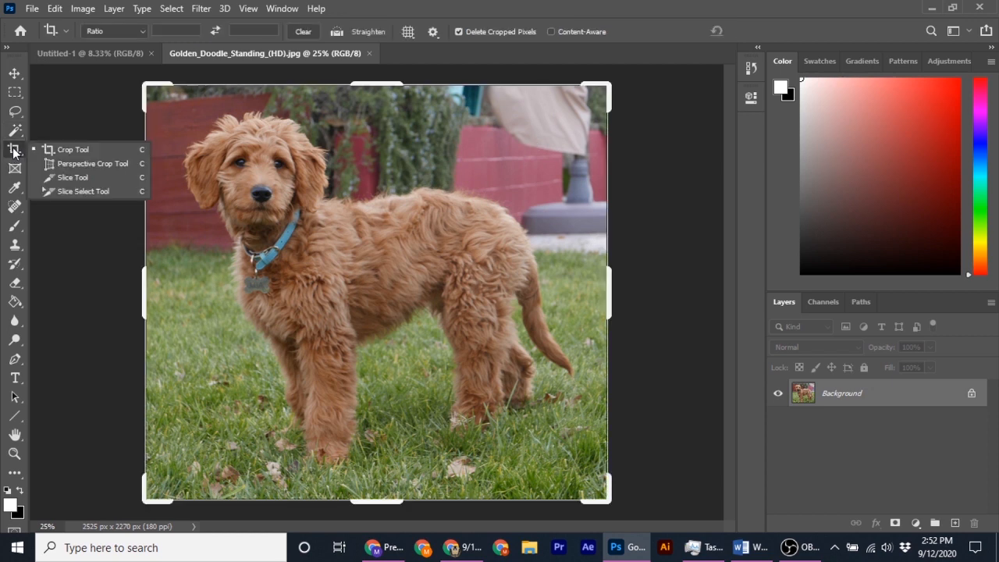
click(20, 192)
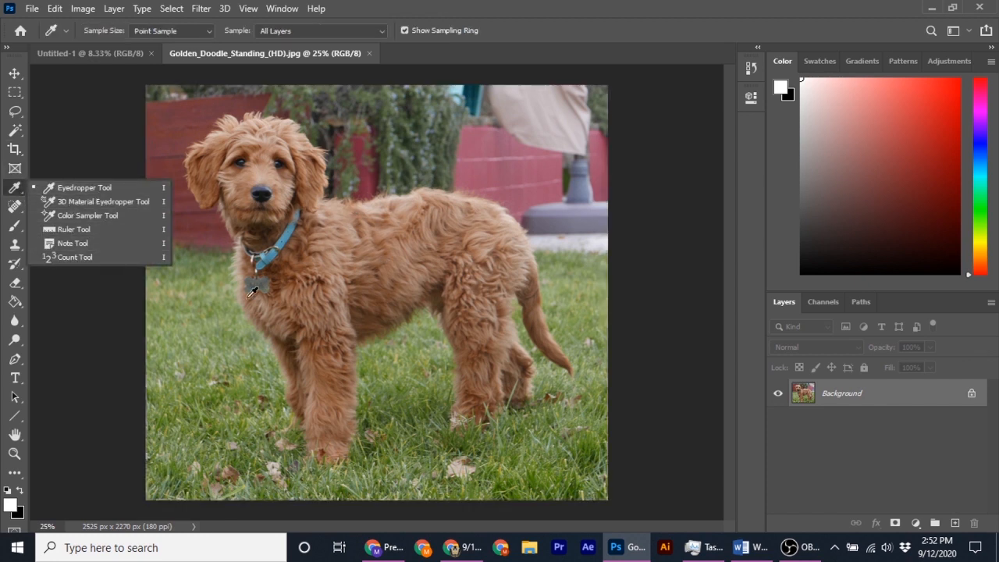
click(13, 207)
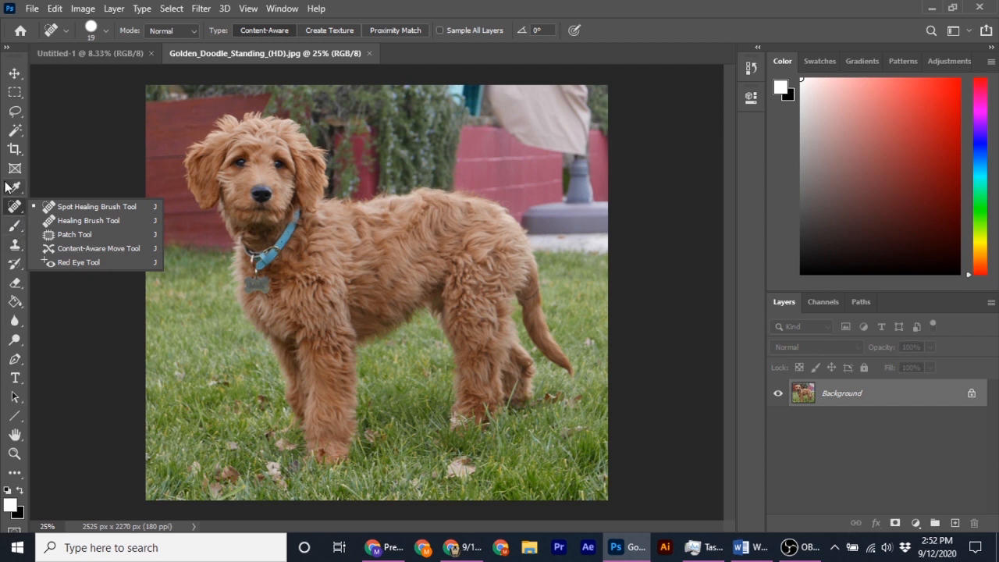
Examine the brush, stamp, eraser, fill, pen and type tool groups, ending with the Move Tool active.
click(15, 231)
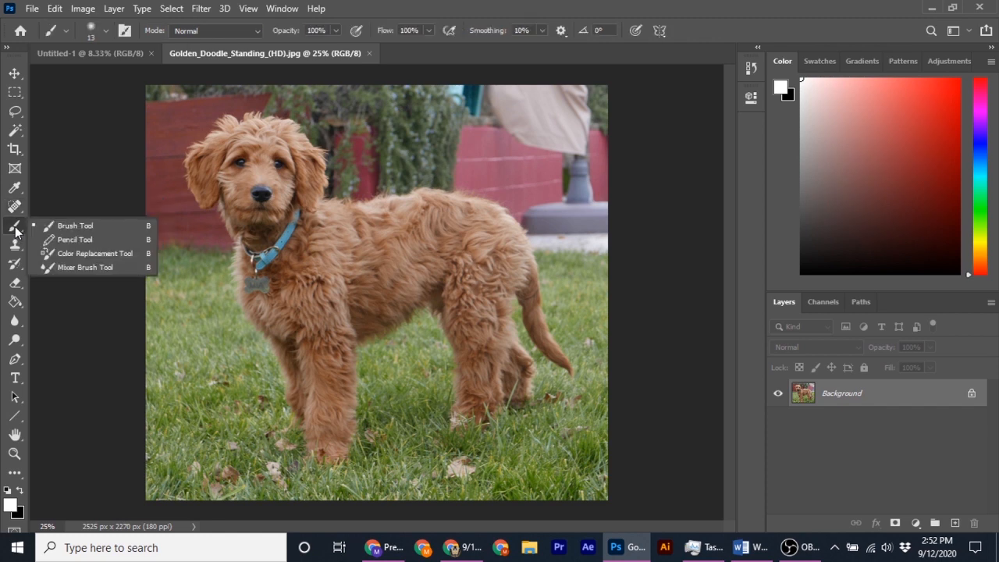
click(16, 245)
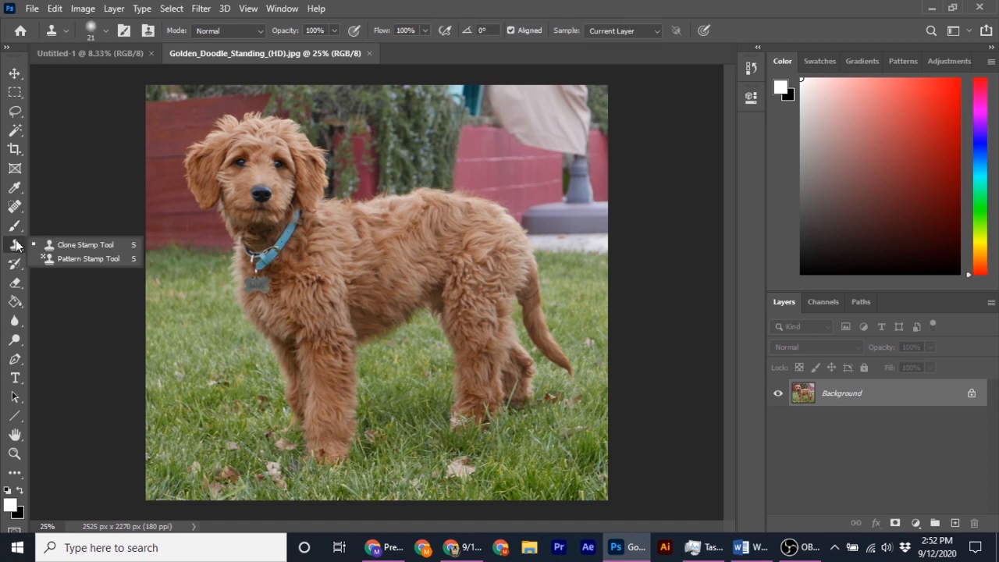
click(15, 283)
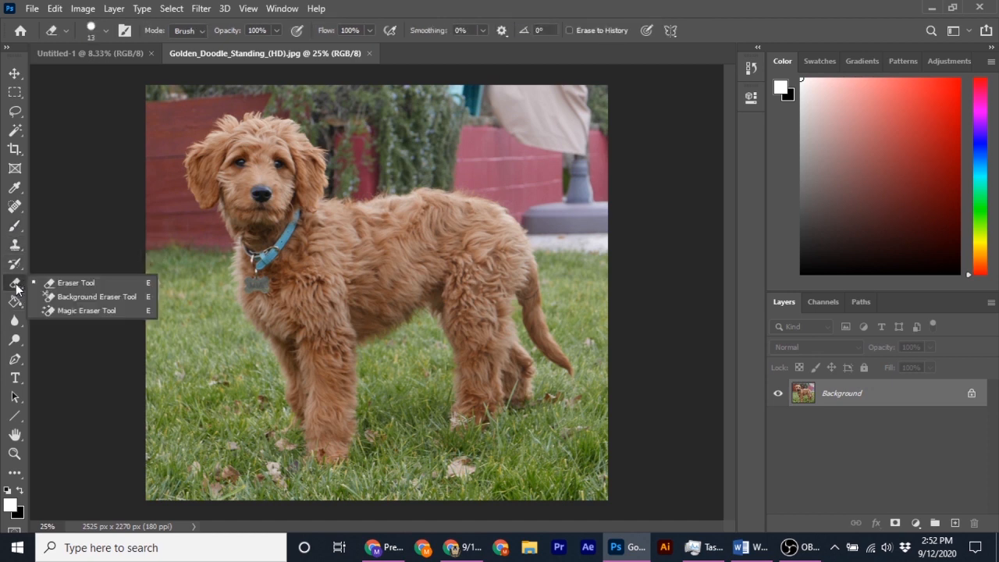
click(13, 304)
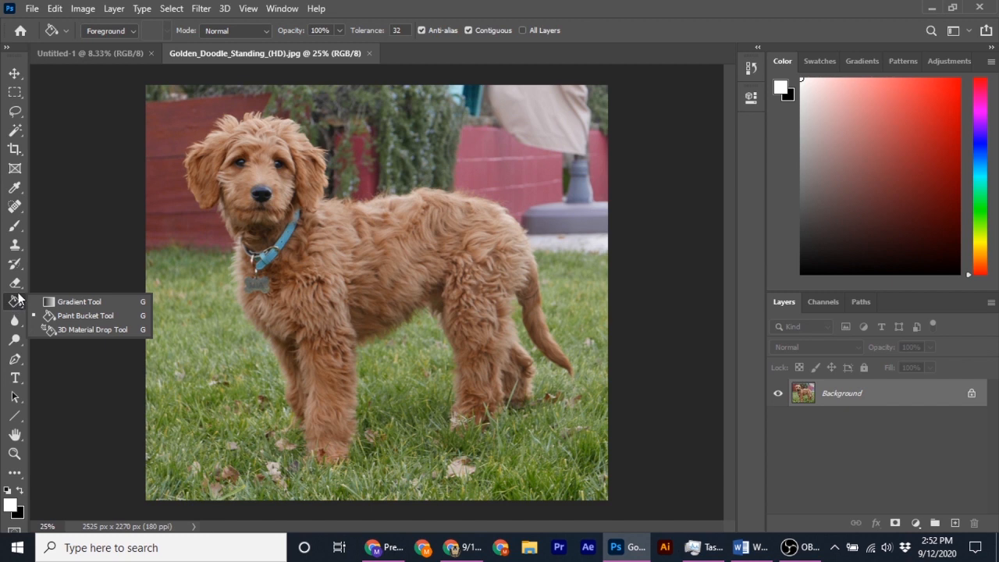
click(16, 358)
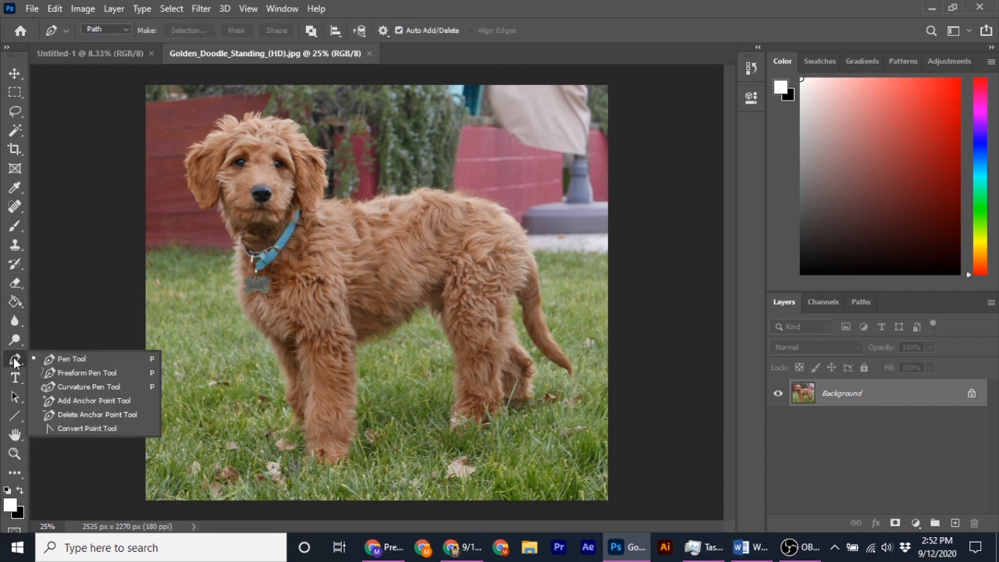
click(14, 377)
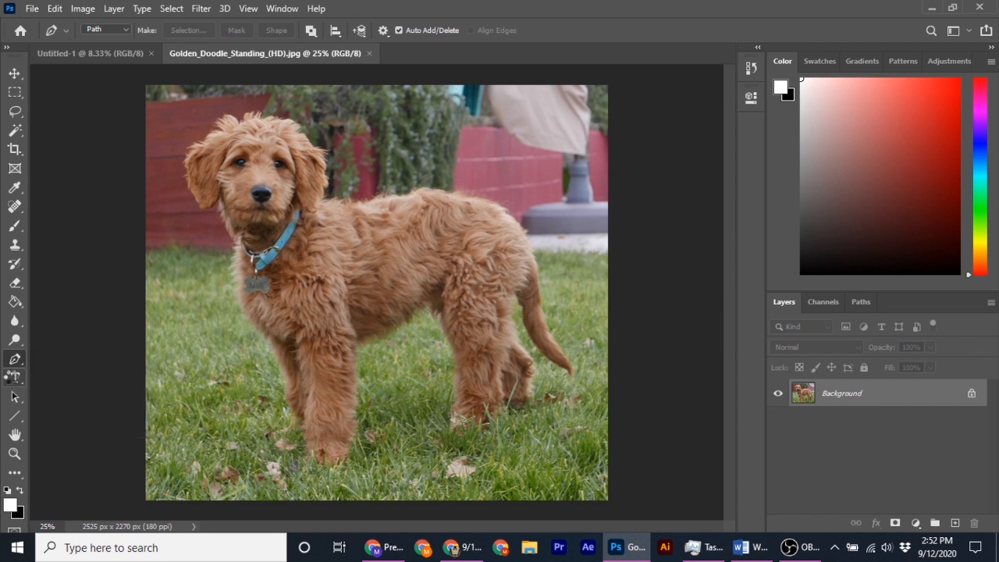
click(17, 75)
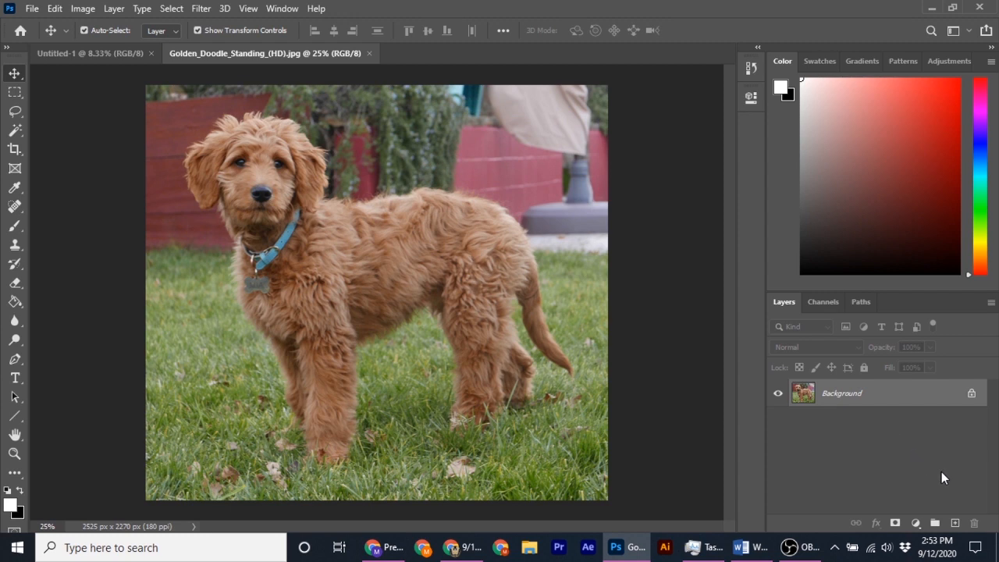
Add a new empty layer above the Background, and view the image's channels and paths before returning to the layers.
click(955, 523)
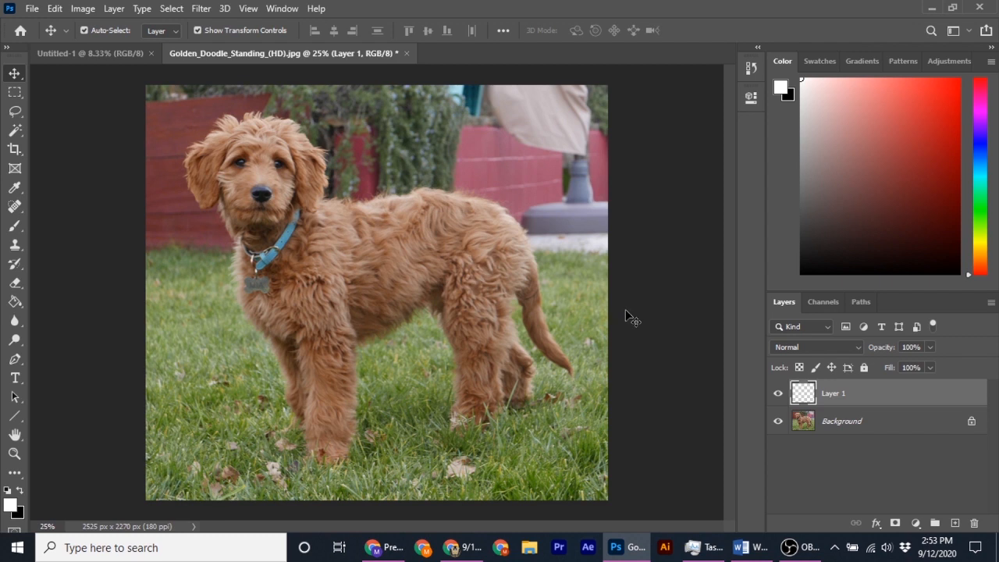
click(833, 303)
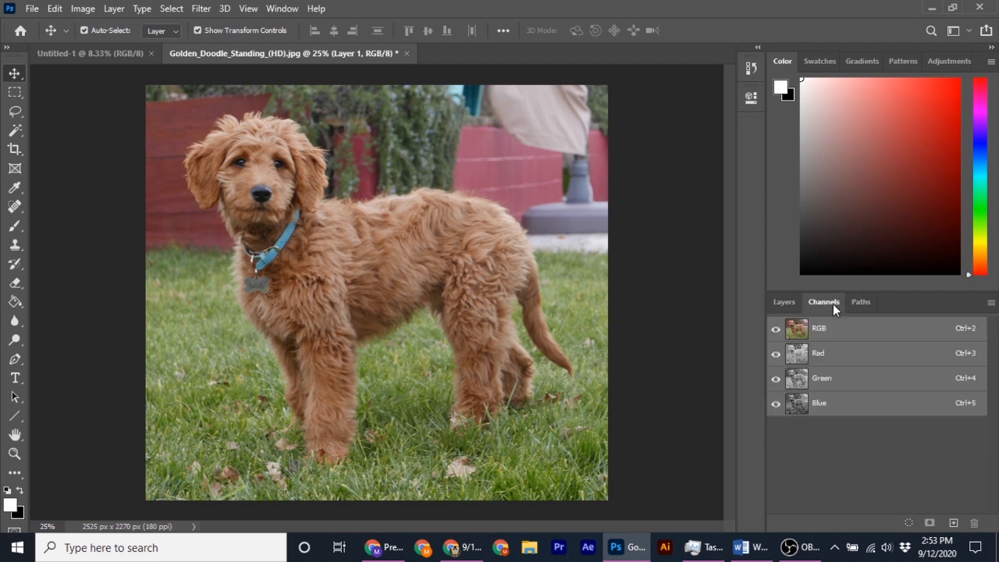
click(854, 304)
click(784, 302)
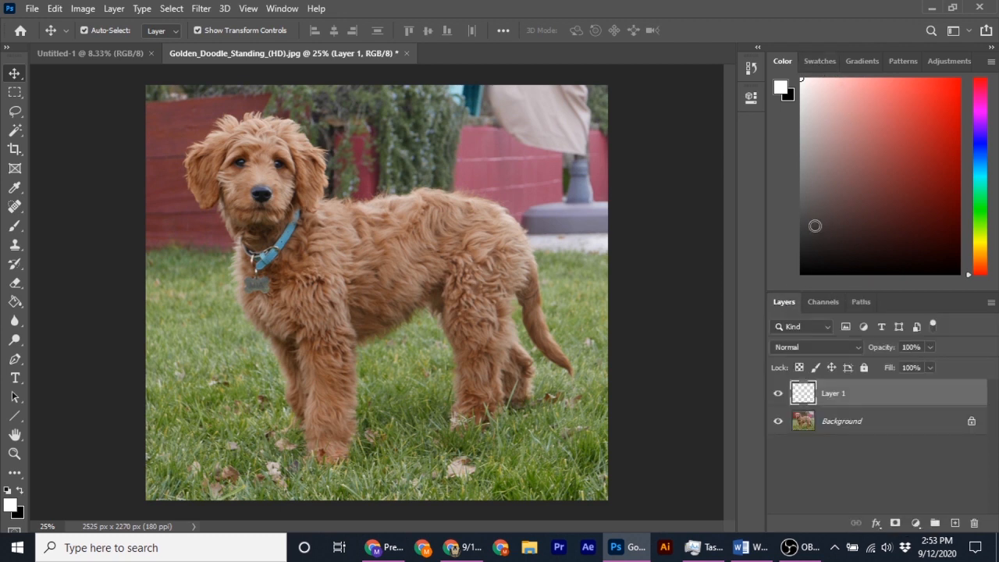
Try a Magic Wand selection on the background wall with the empty layer active, and deselect it.
click(18, 133)
click(532, 158)
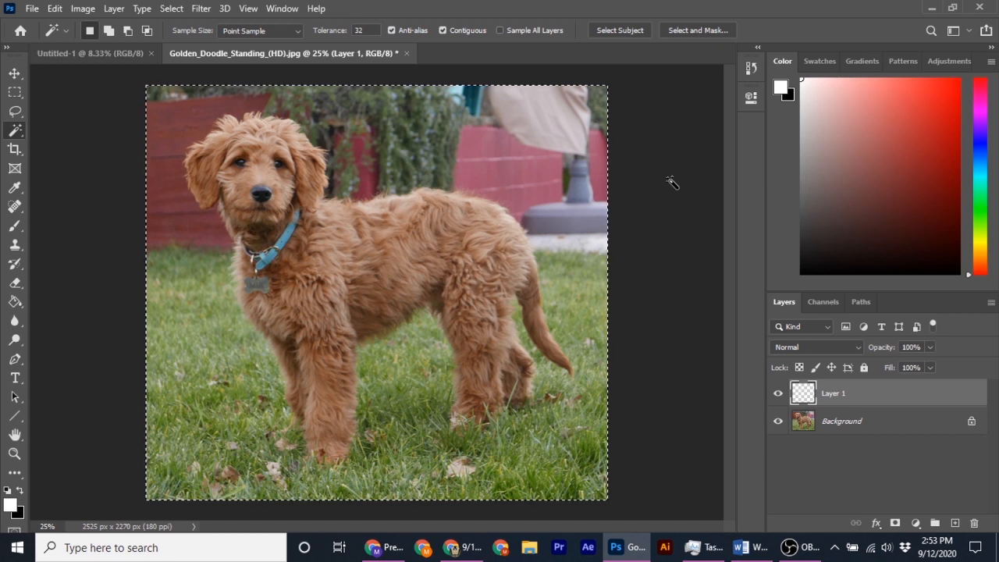
key(ctrl+d)
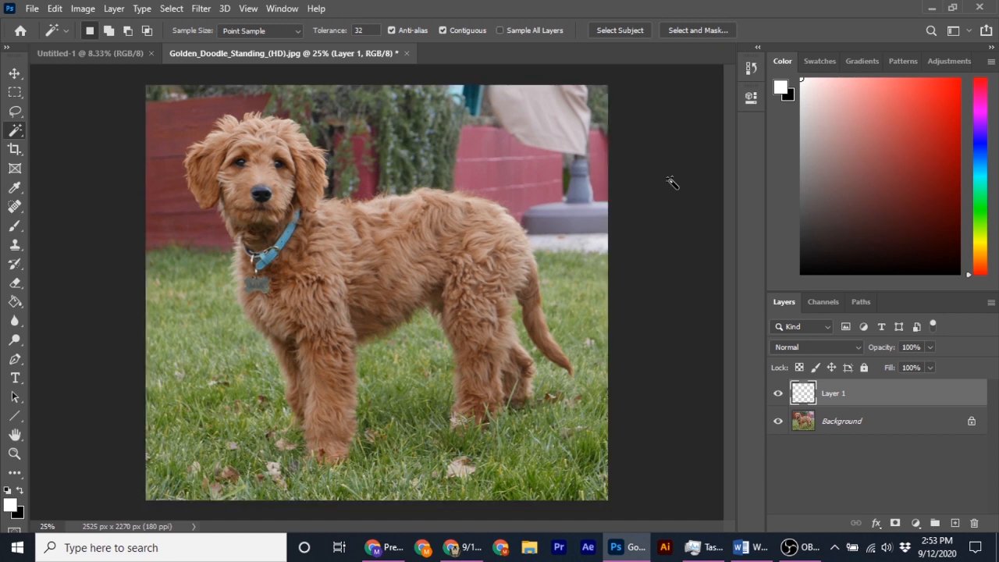
Unlock the Background layer containing the dog photo.
click(847, 421)
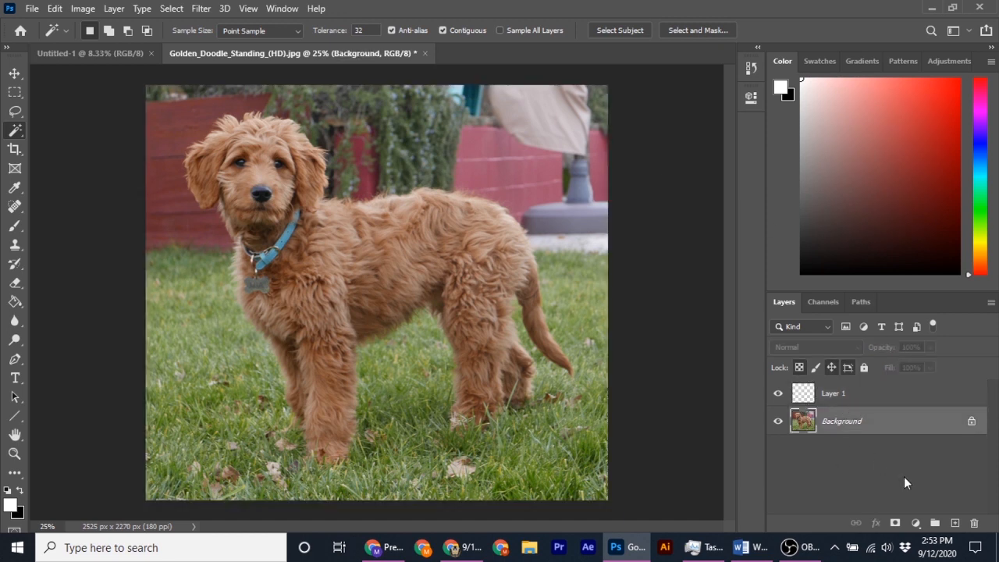
click(970, 422)
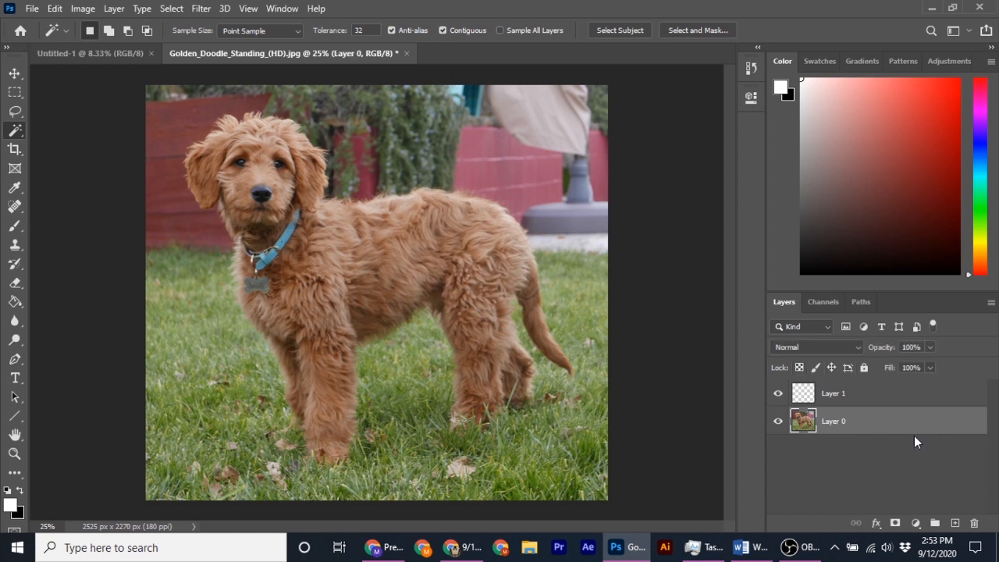
Try the Magic Wand Tool at tolerance 32 on the empty Layer 1 over the wall areas.
click(896, 398)
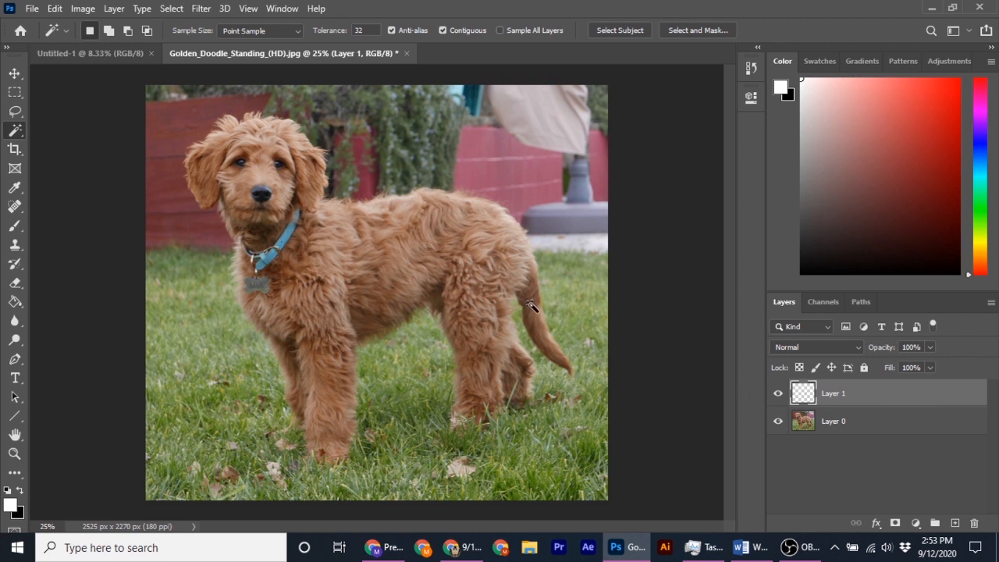
right_click(14, 131)
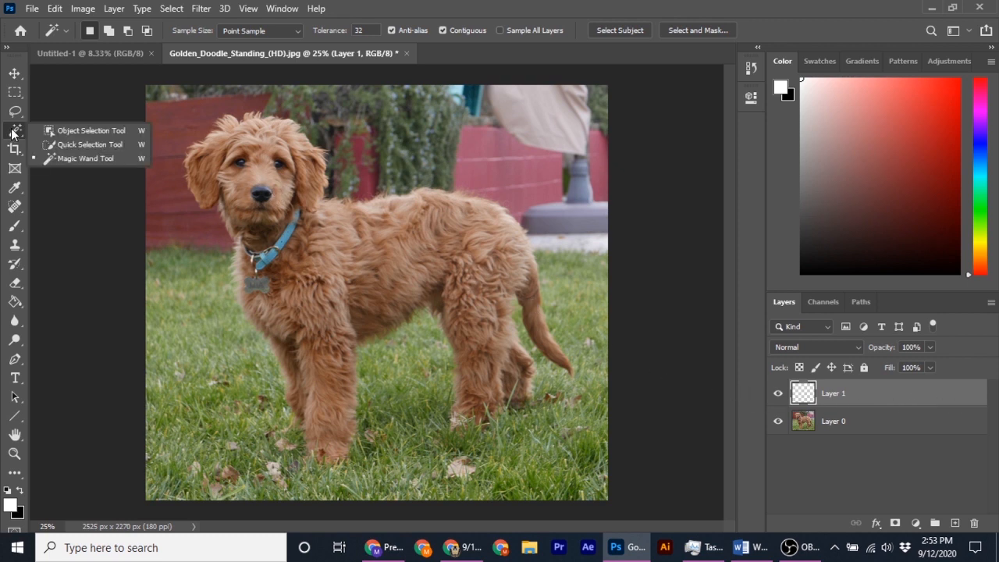
click(68, 159)
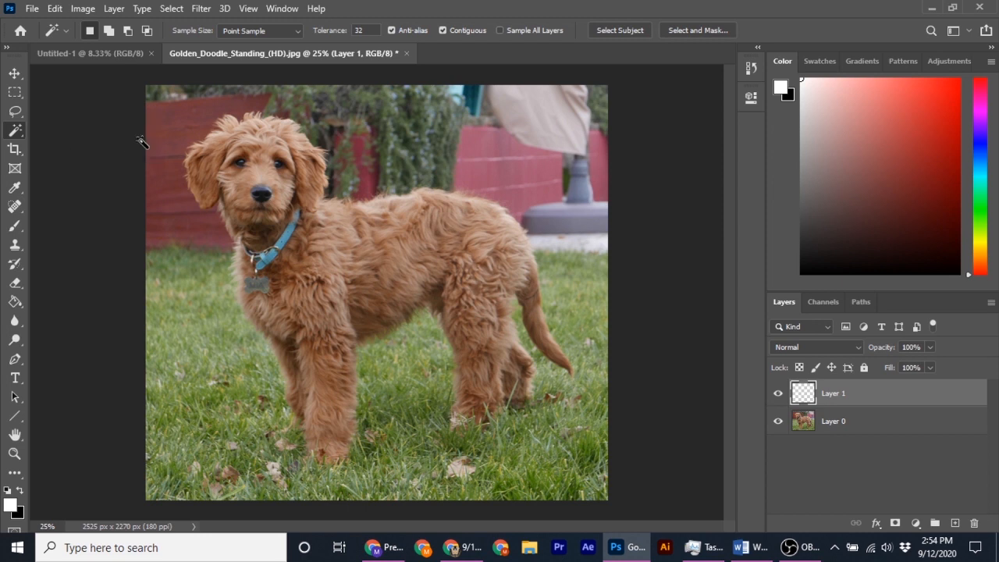
click(177, 132)
click(506, 189)
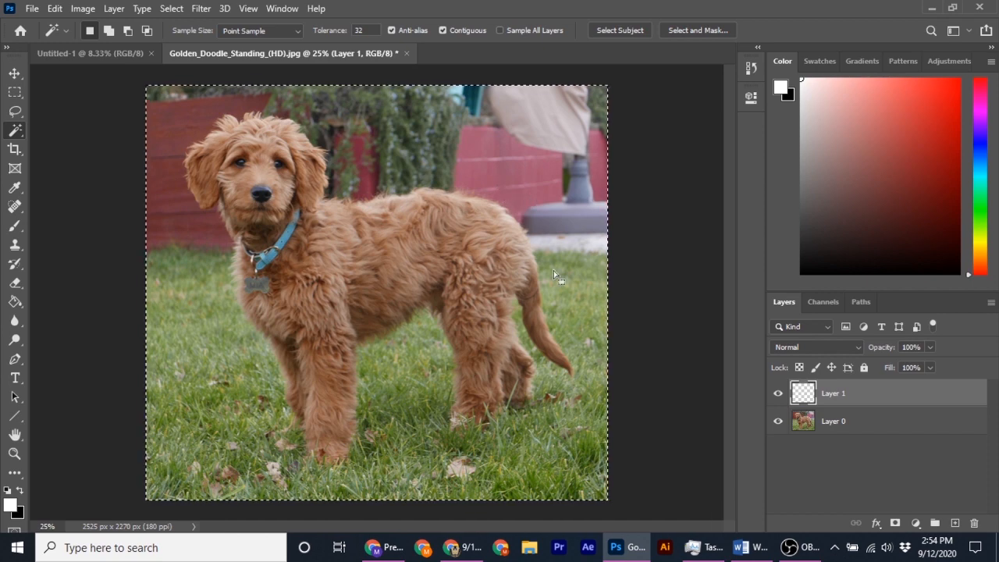
On the dog photo's layer, sample the grass, umbrella base and red wall with the Magic Wand, ending with the lower grass selected.
click(890, 423)
click(587, 340)
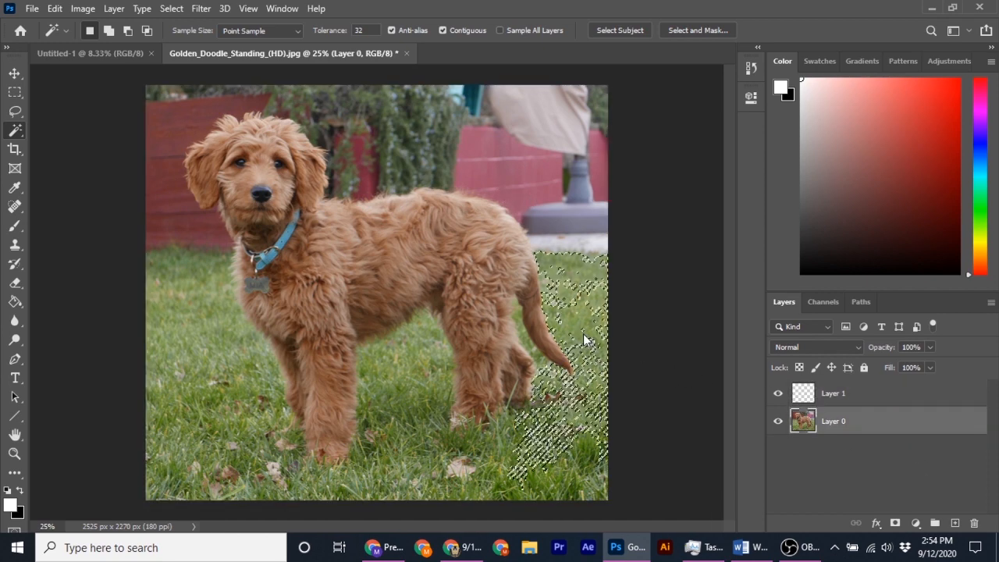
click(566, 205)
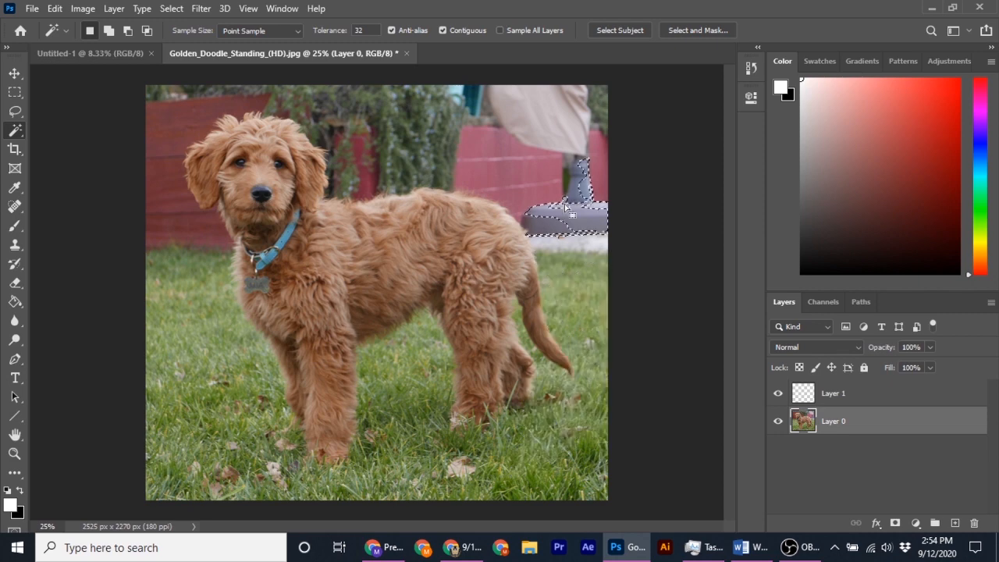
click(199, 116)
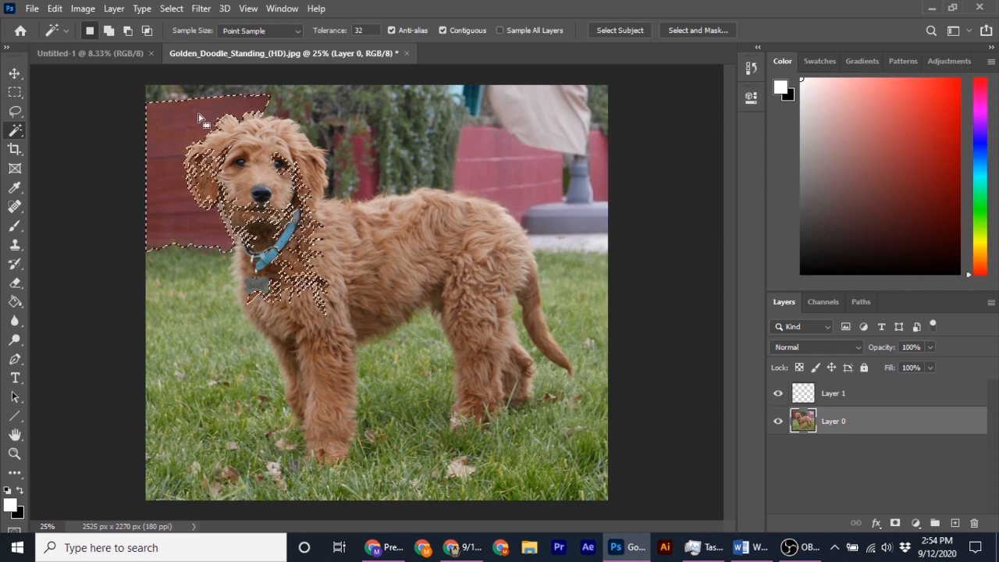
click(215, 337)
click(251, 446)
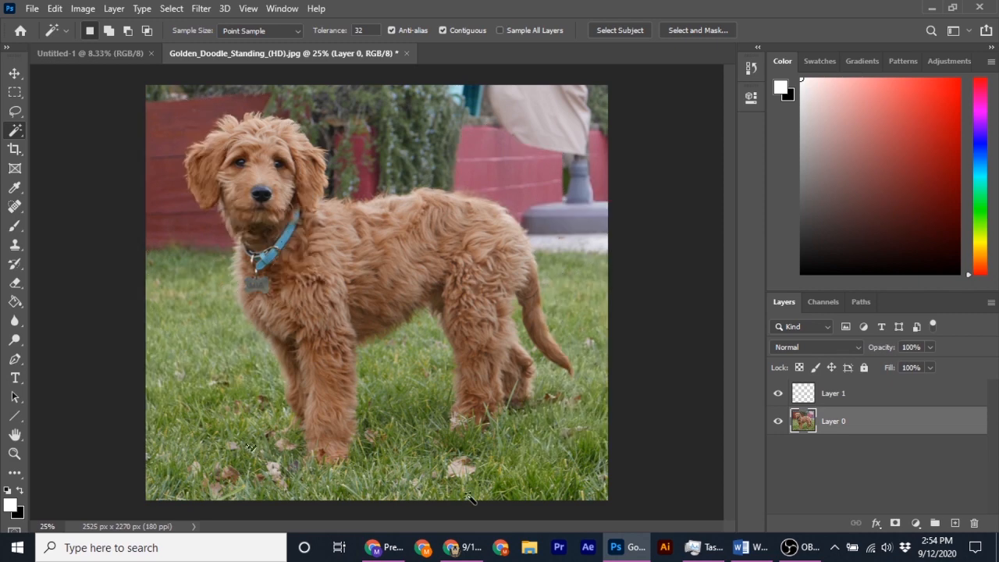
click(447, 478)
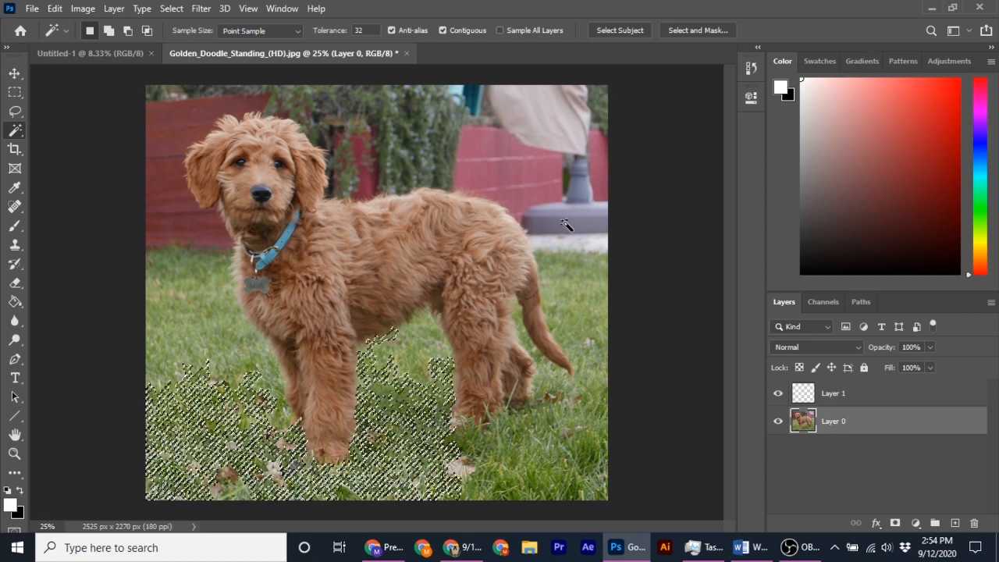
Switch to the Move tool, make Layer 1 active and deselect the lower grass area.
key(v)
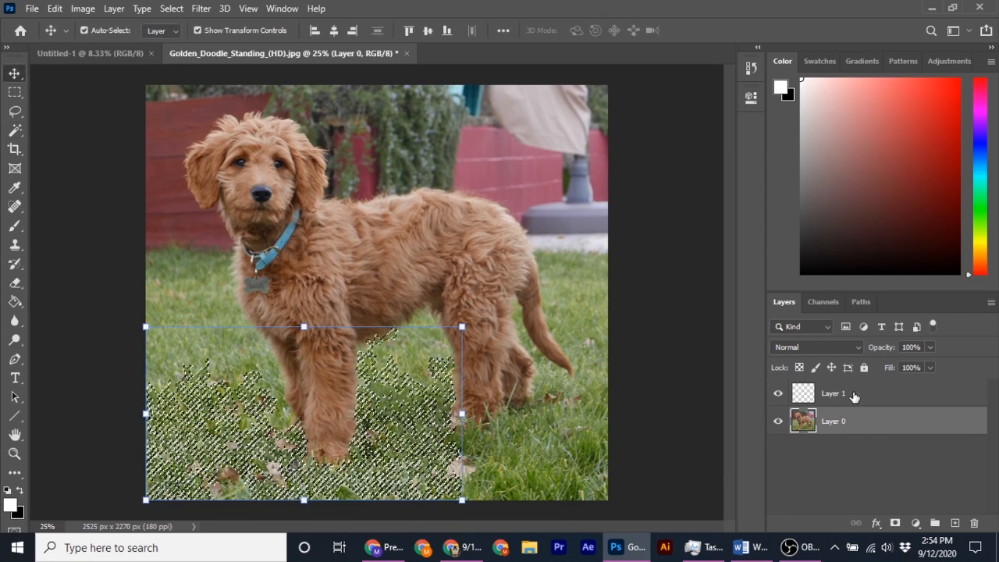
click(854, 396)
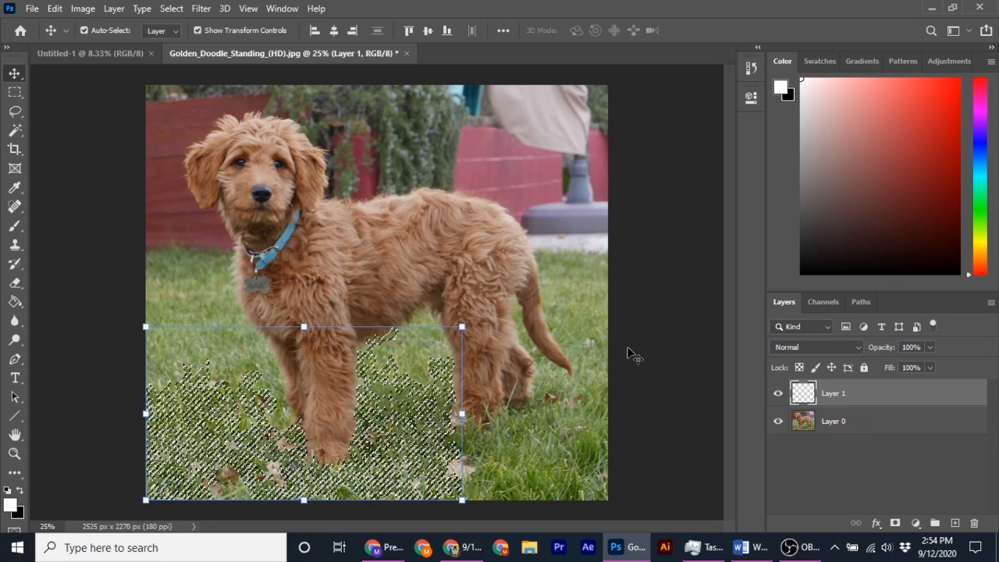
key(ctrl)
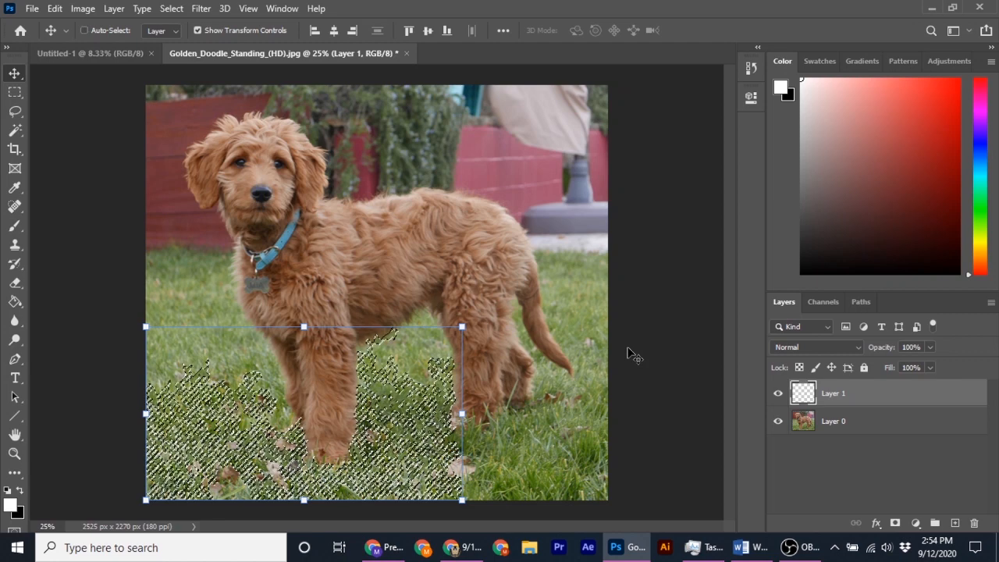
key(ctrl+d)
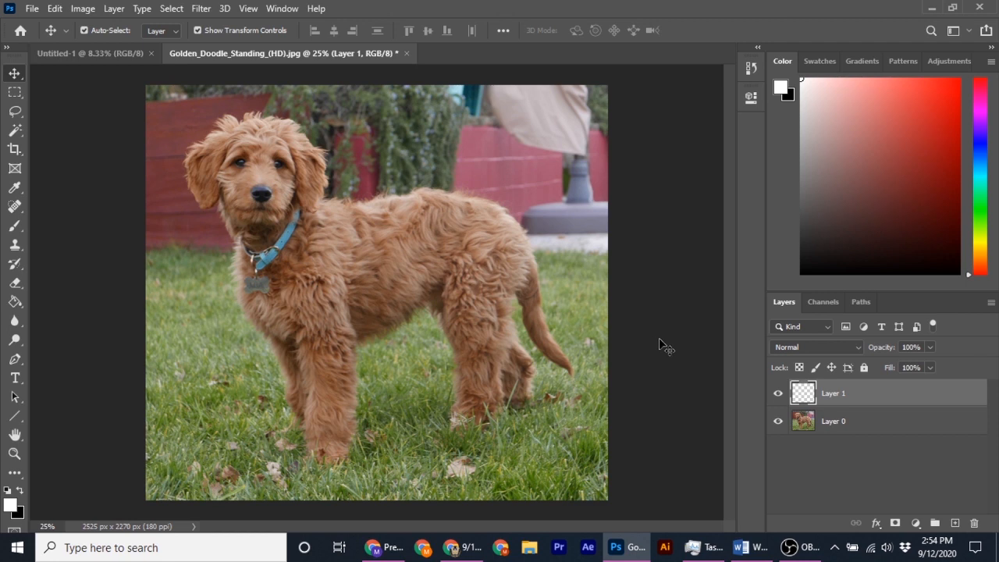
Add a Brightness/Contrast adjustment layer with brightness -1 and contrast 67, and toggle its visibility to compare the photo.
click(942, 60)
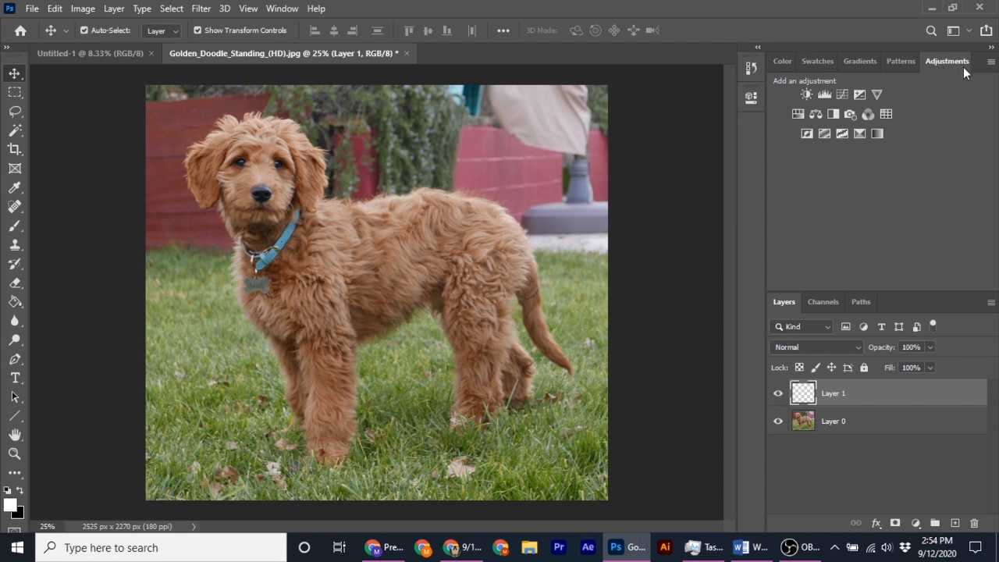
click(803, 94)
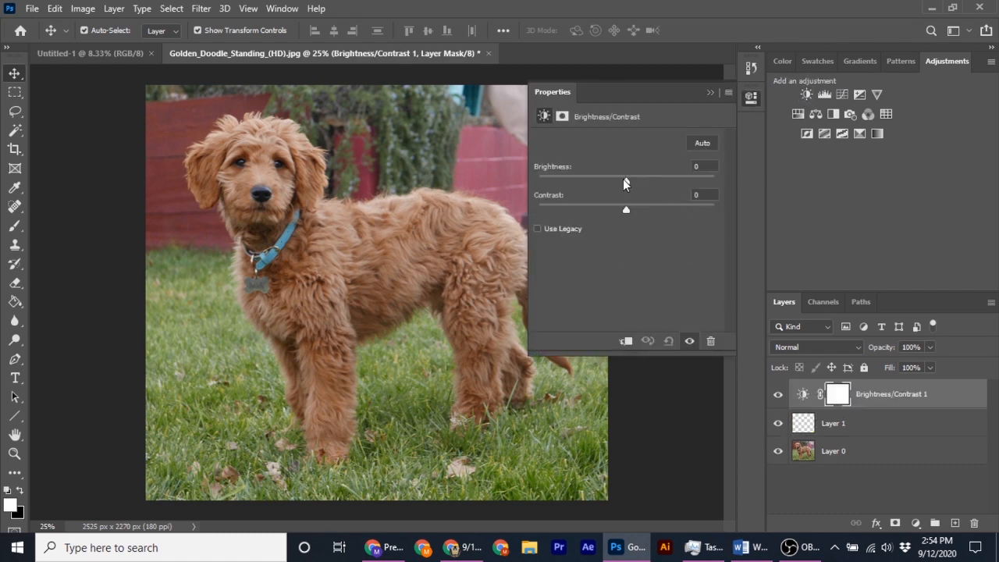
drag(624, 183, 686, 219)
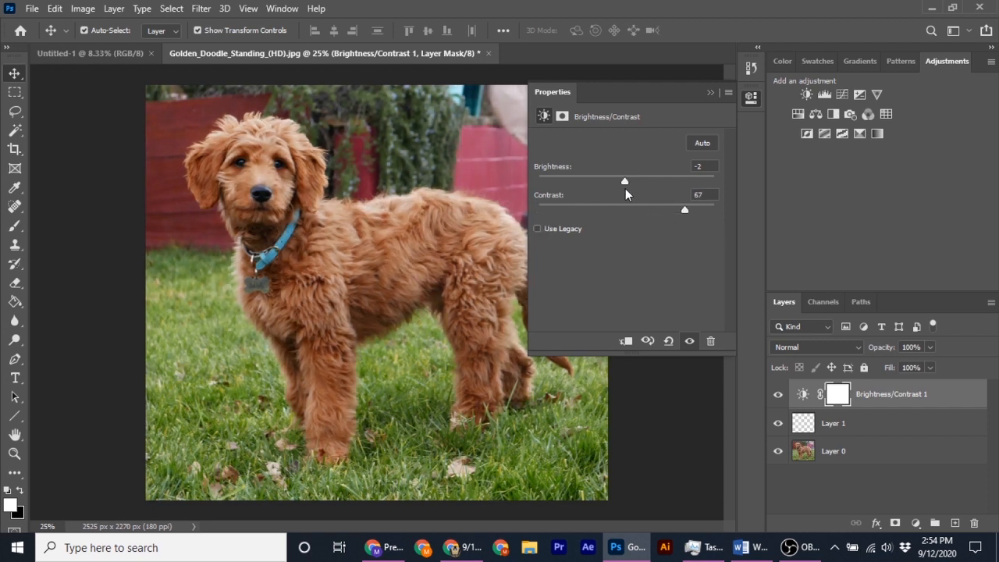
drag(626, 182, 627, 182)
click(874, 429)
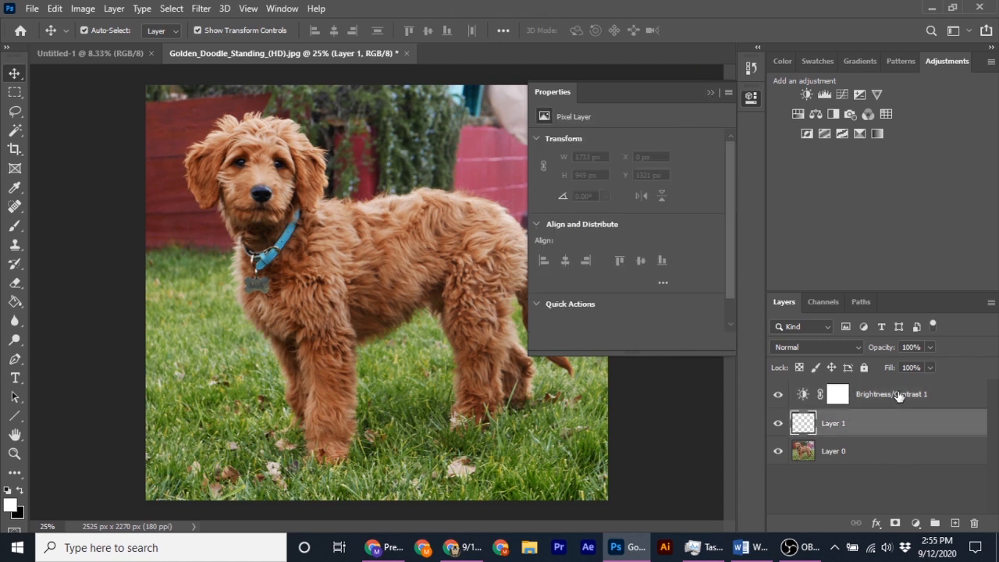
click(899, 395)
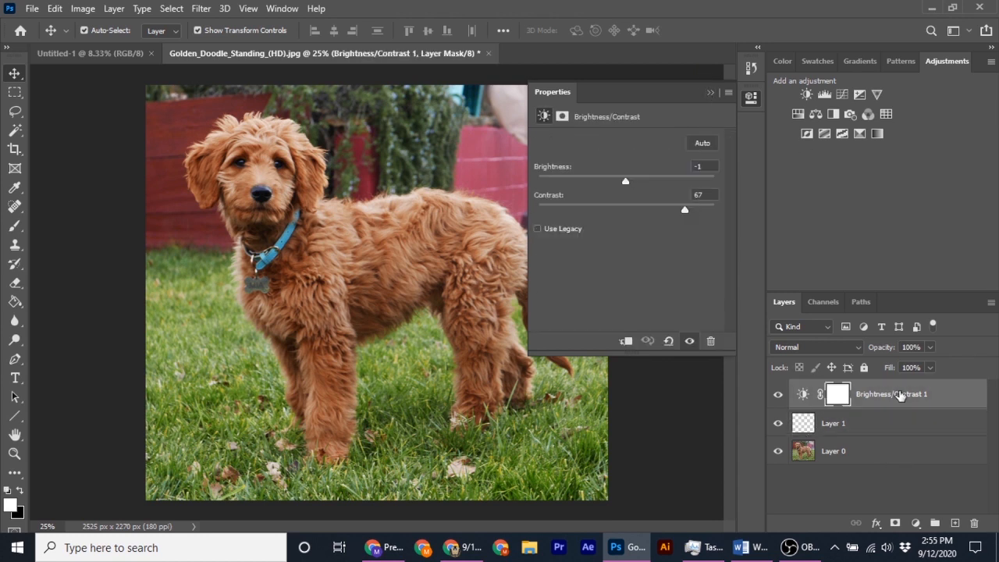
click(778, 398)
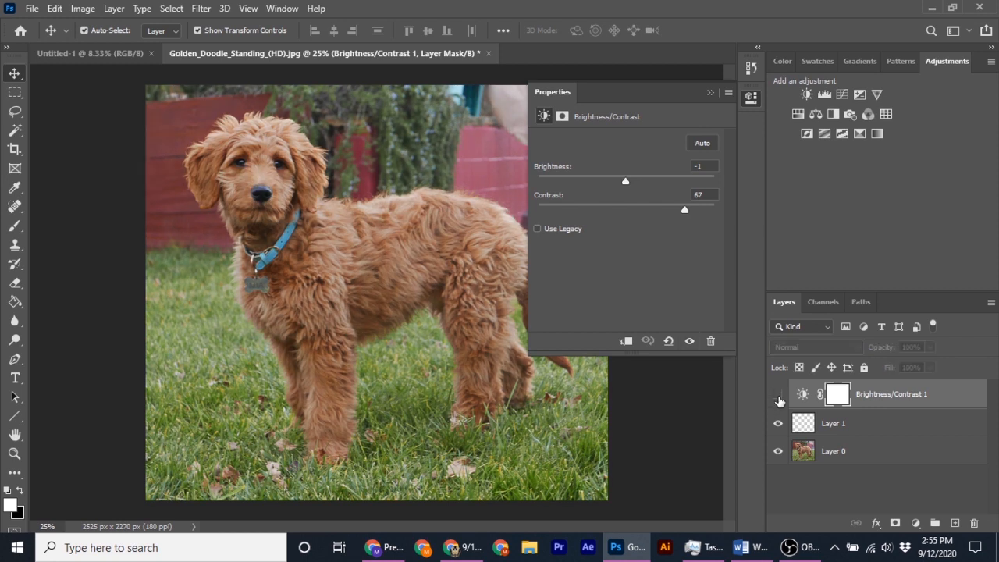
click(778, 397)
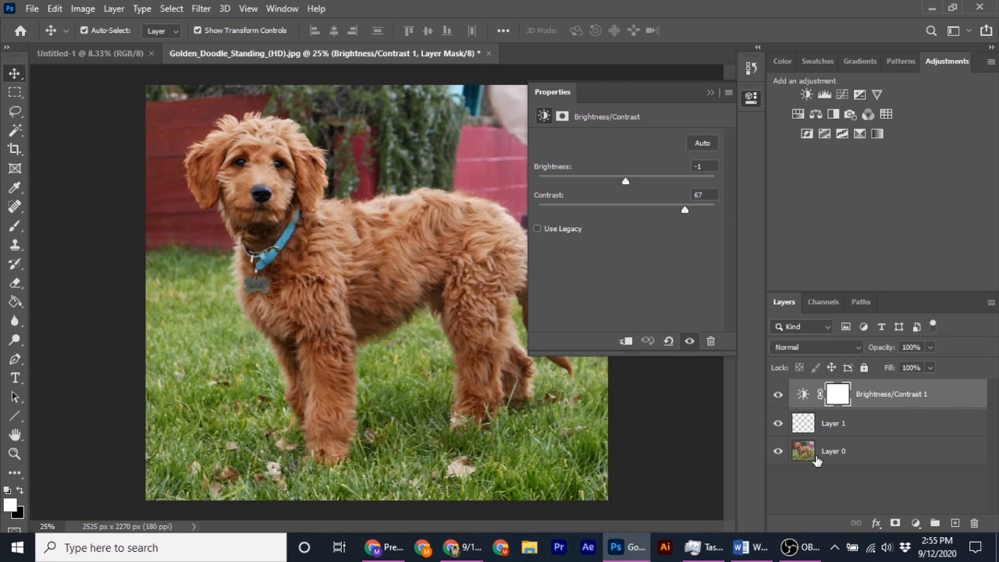
Add a Levels adjustment layer with input levels of 4 for shadows, 0.61 for midtones and 230 for highlights.
click(824, 94)
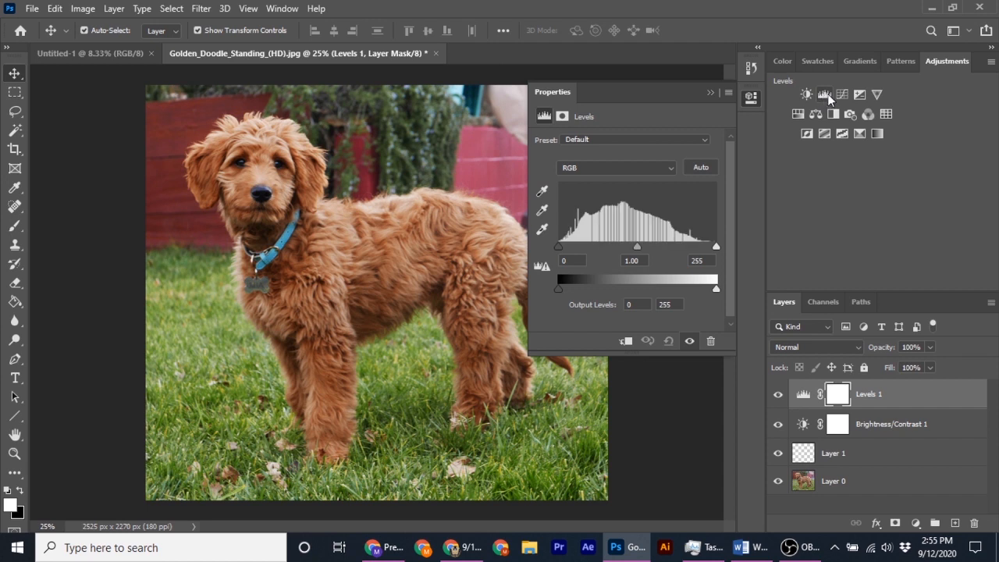
click(705, 141)
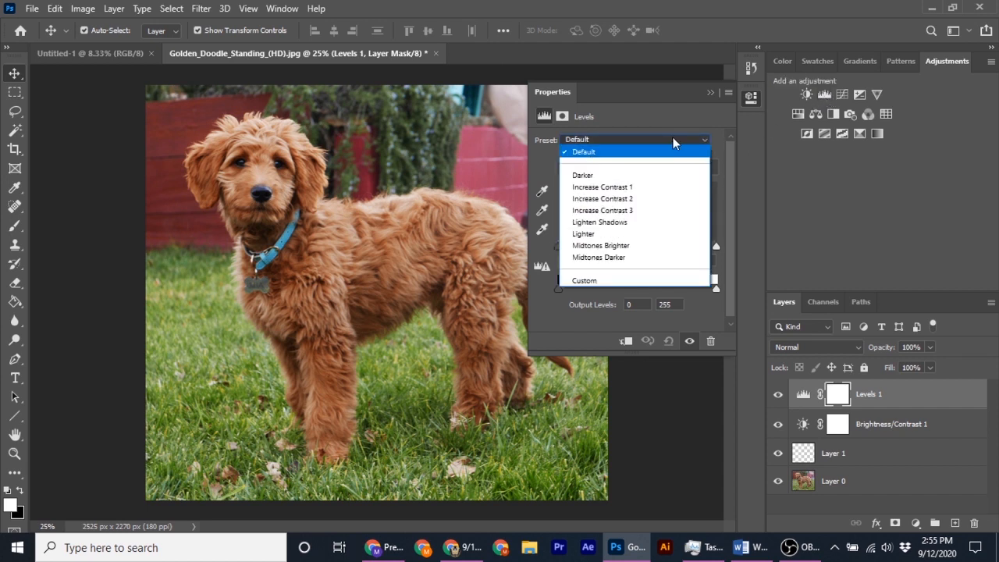
click(632, 144)
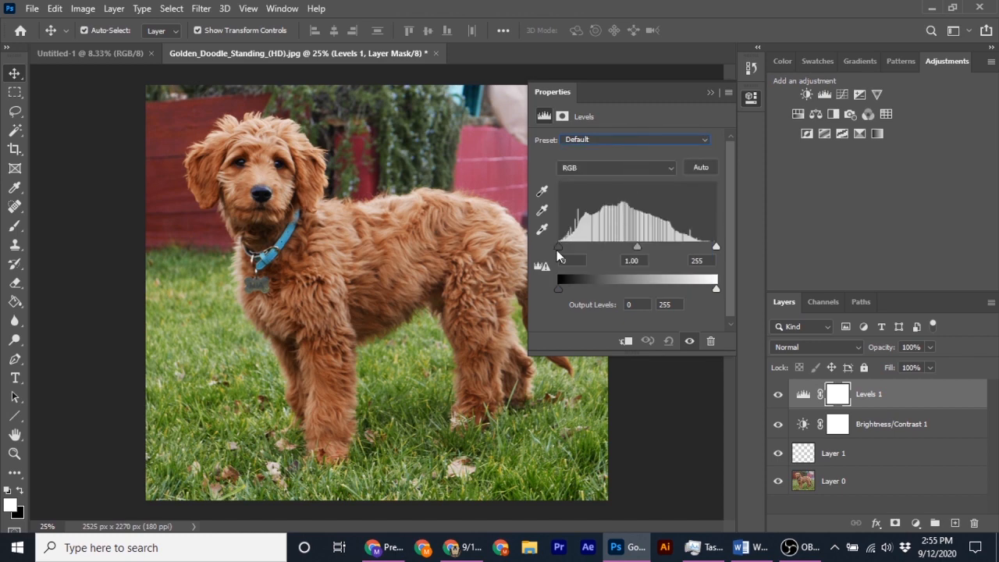
mouse_move(558, 255)
mouse_down()
mouse_move(646, 254)
mouse_move(561, 252)
mouse_up()
drag(639, 247, 701, 252)
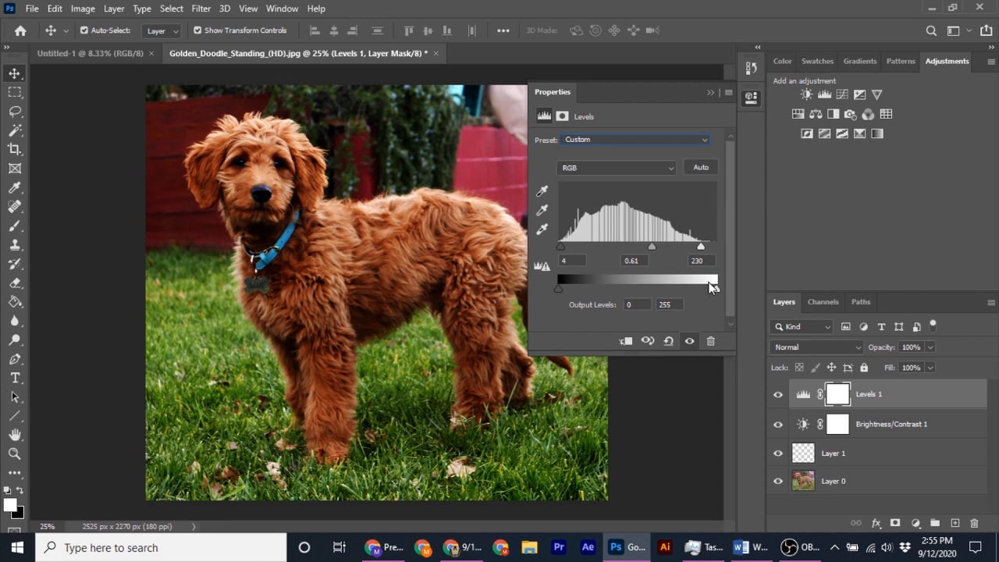
click(710, 94)
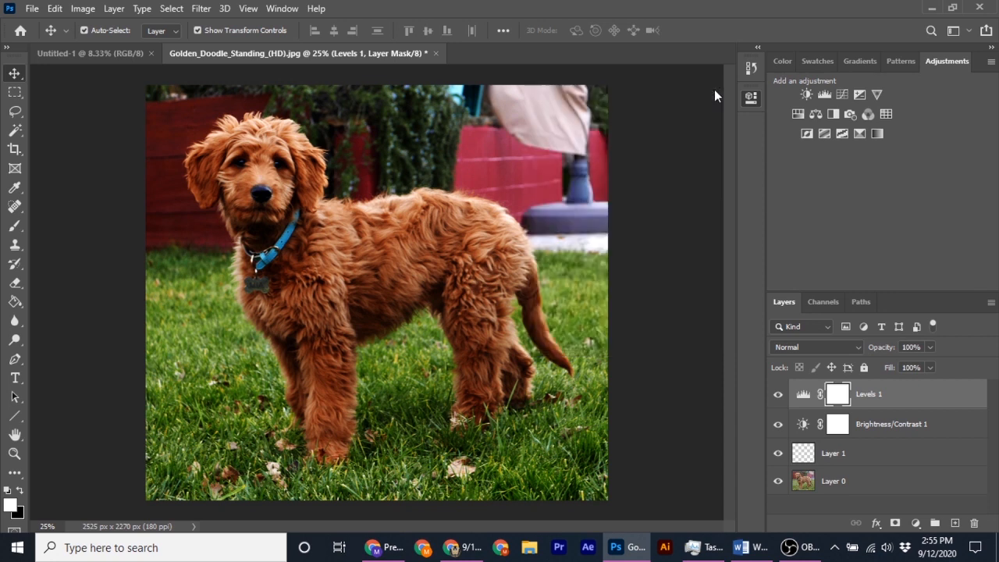
Add an Exposure adjustment layer with the exposure set to +0.83.
click(859, 94)
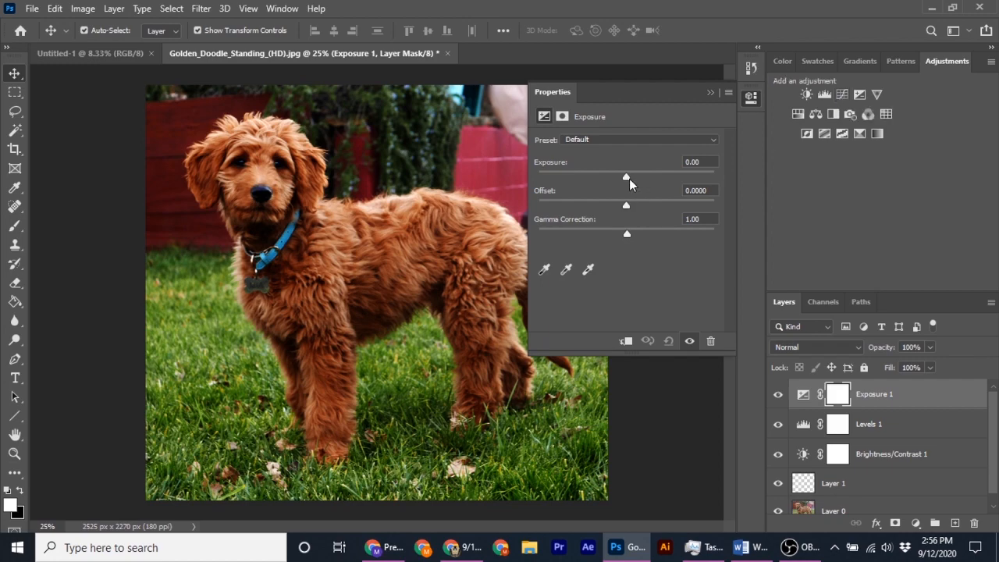
mouse_move(629, 179)
mouse_down()
mouse_move(591, 182)
mouse_move(658, 182)
mouse_move(637, 188)
mouse_up()
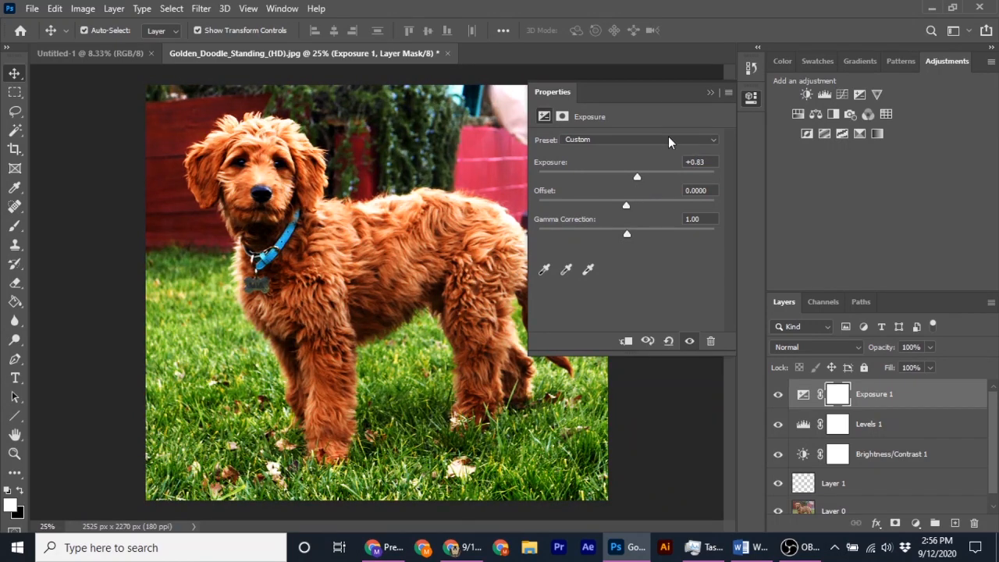
click(708, 92)
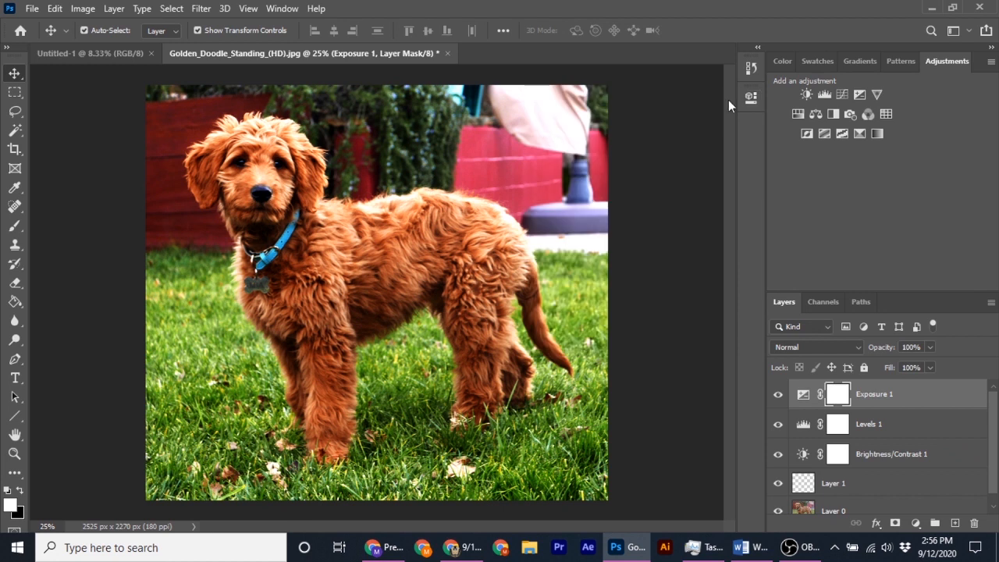
Add a Black & White adjustment layer with reds at 46 and yellows at 85.
click(834, 114)
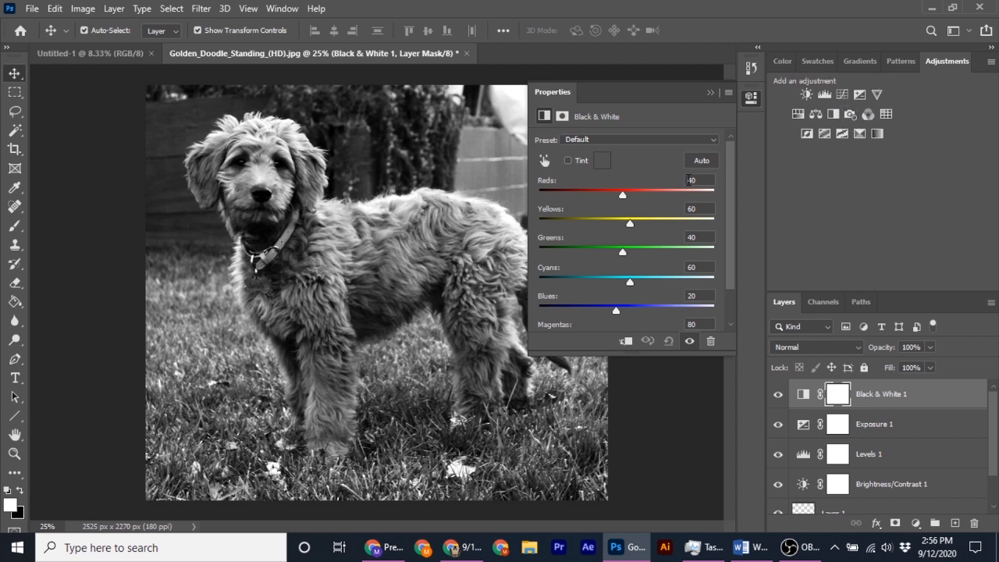
drag(623, 195, 639, 224)
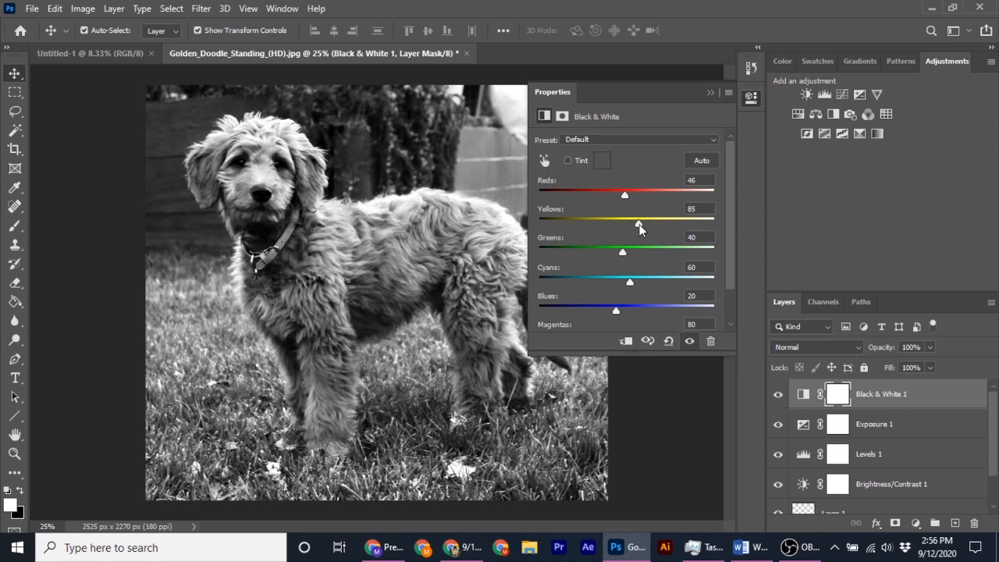
click(710, 93)
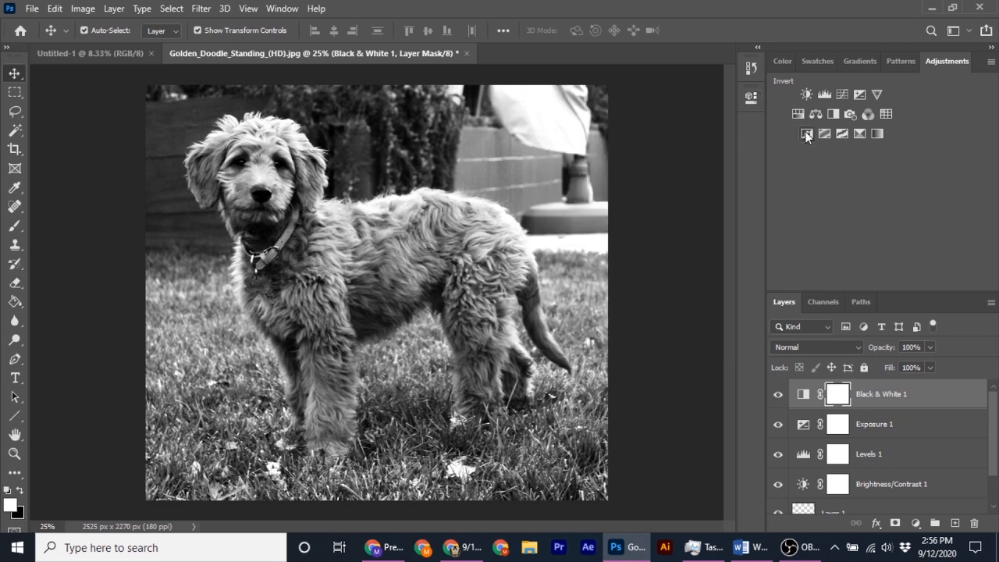
Add a Photo Filter adjustment layer using the custom orange colour e39d35 at 80% density.
click(850, 116)
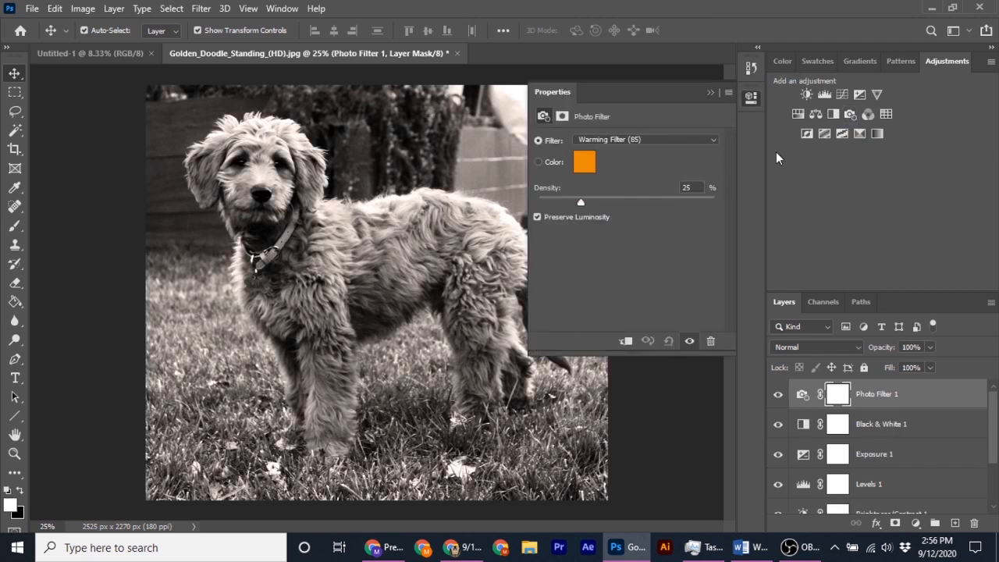
click(538, 162)
click(584, 162)
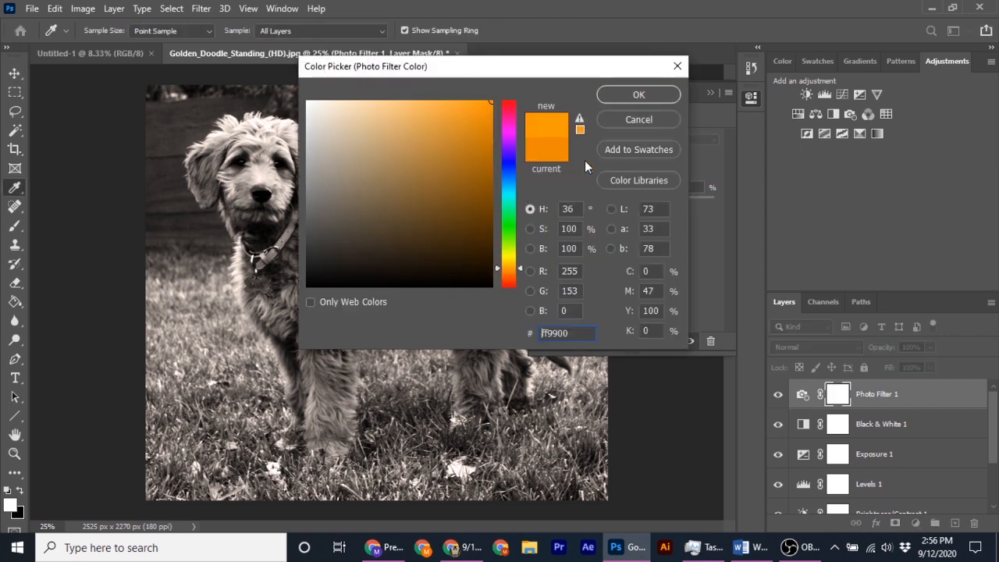
drag(471, 201, 449, 121)
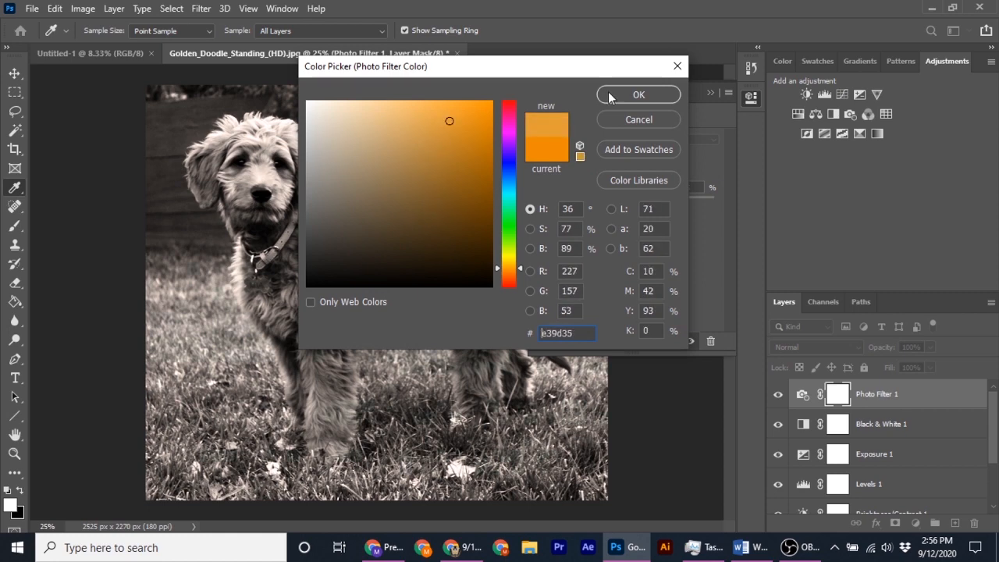
click(636, 95)
drag(577, 205, 668, 205)
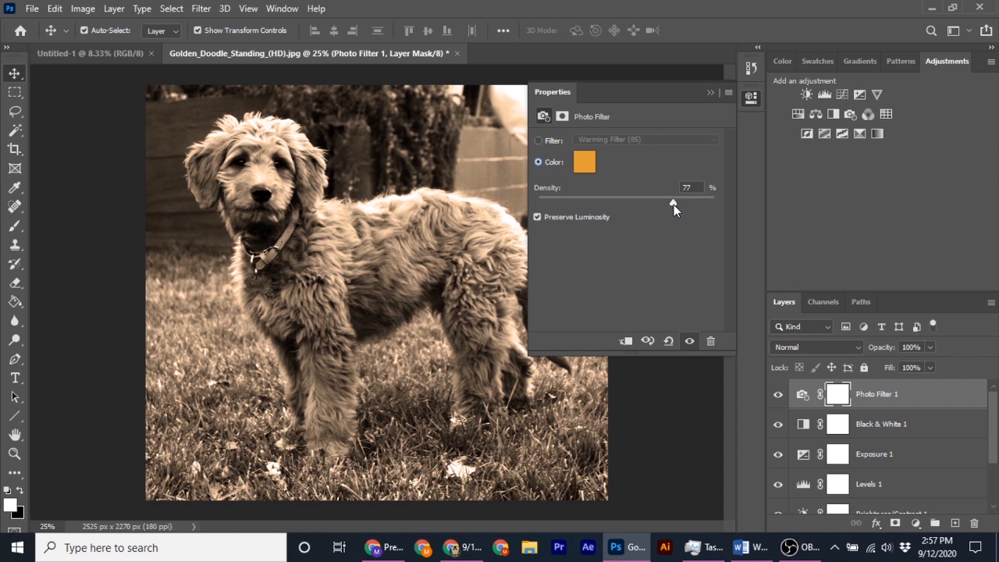
drag(677, 205, 657, 206)
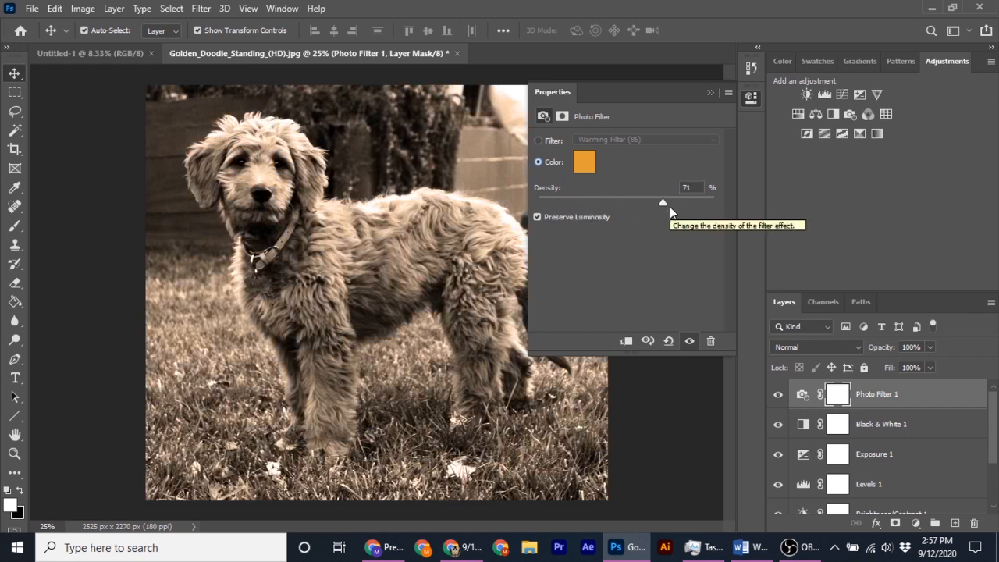
drag(661, 205, 662, 203)
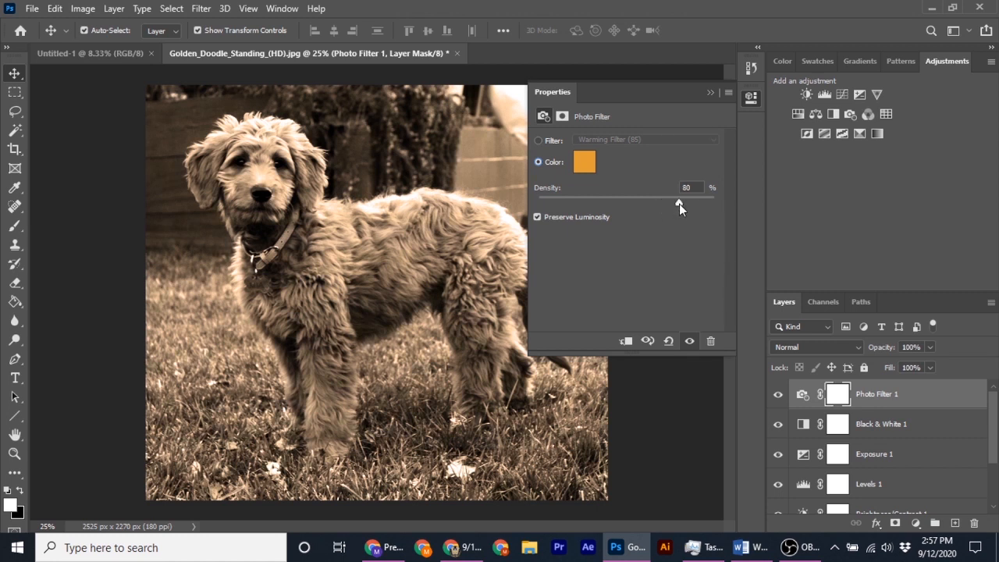
click(709, 92)
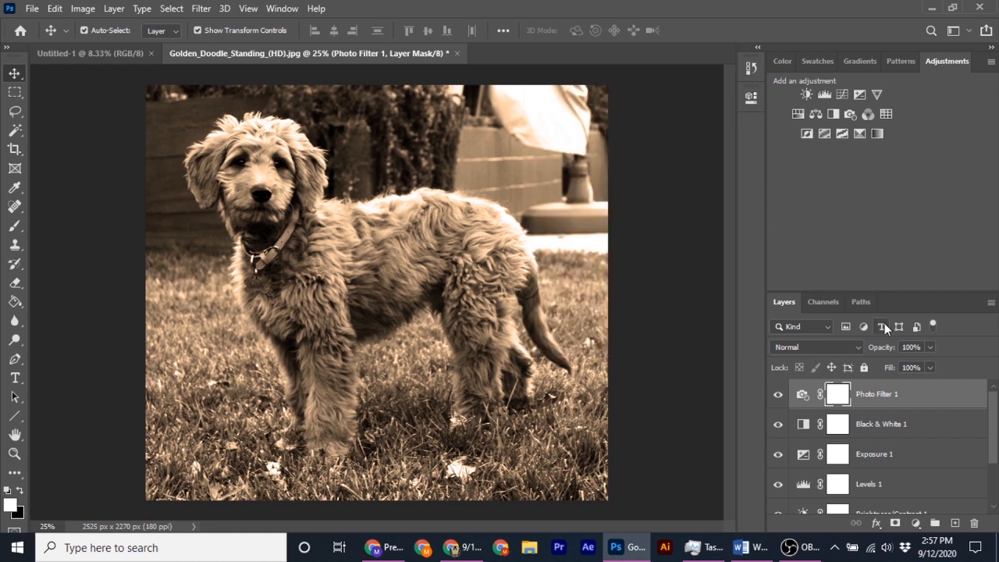
Review the stack of adjustment layers above the dog photo, toggling the Photo Filter layer's visibility to compare its effect.
scroll(896, 437, down, 2)
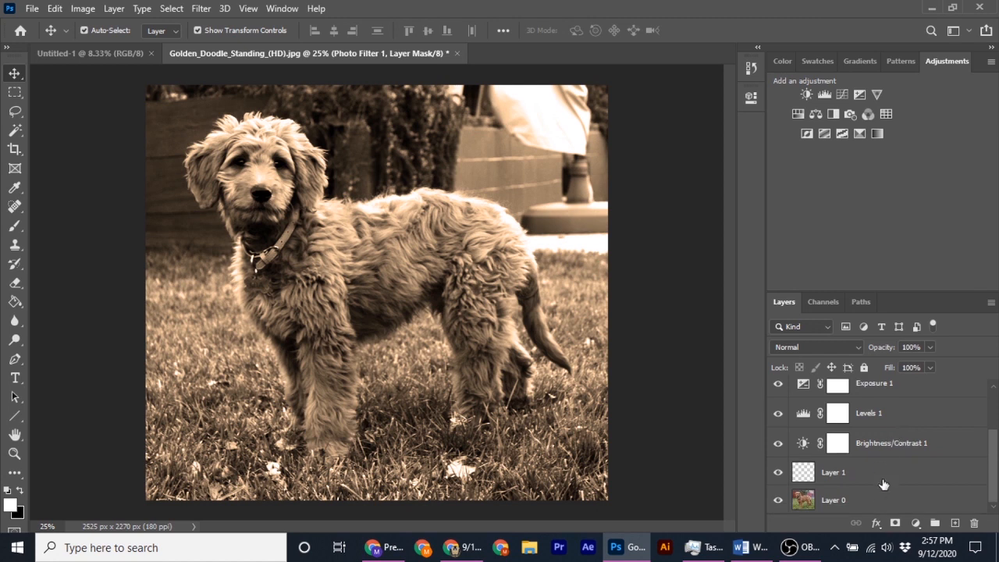
click(902, 439)
scroll(902, 435, up, 3)
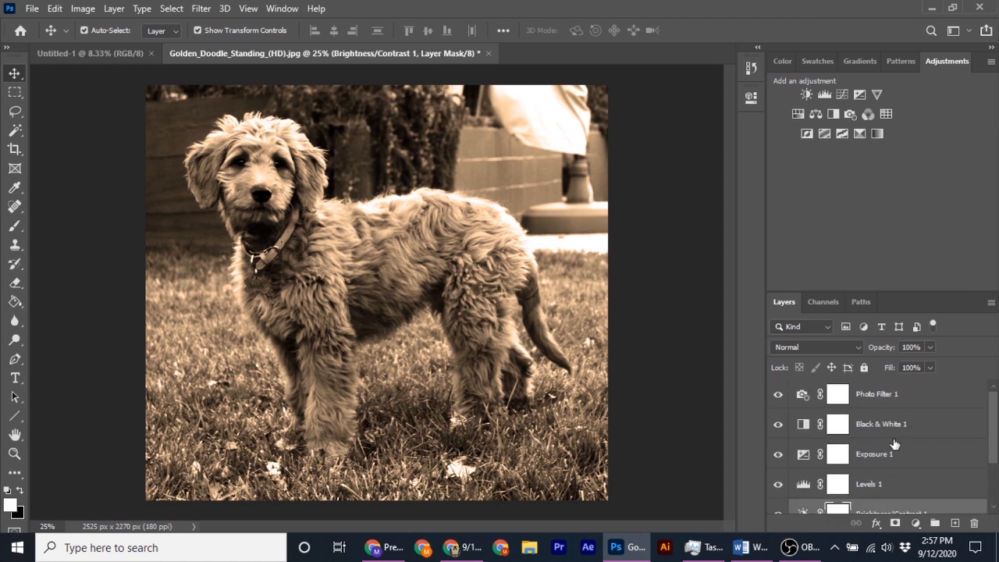
click(778, 395)
click(778, 394)
scroll(890, 404, down, 3)
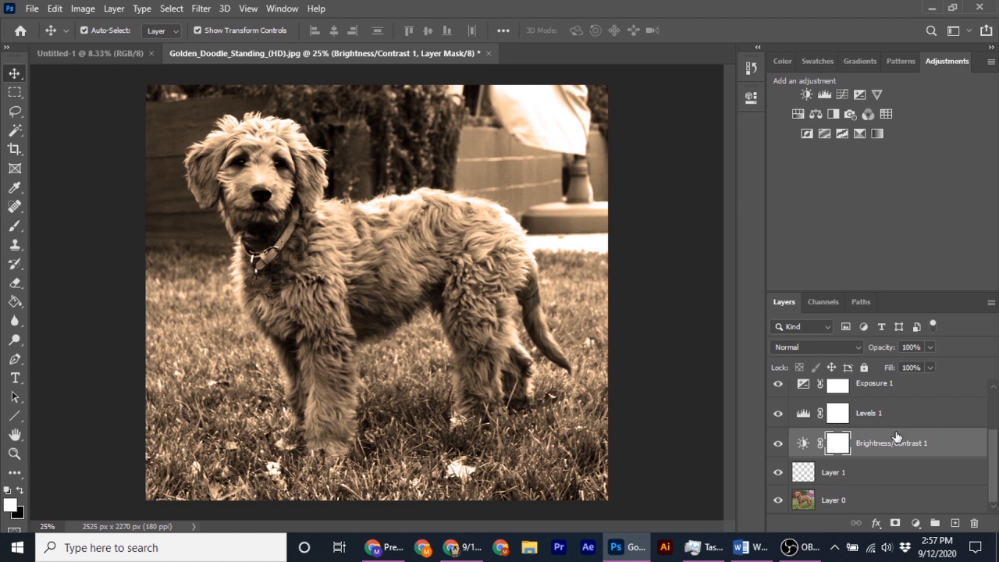
scroll(896, 438, up, 3)
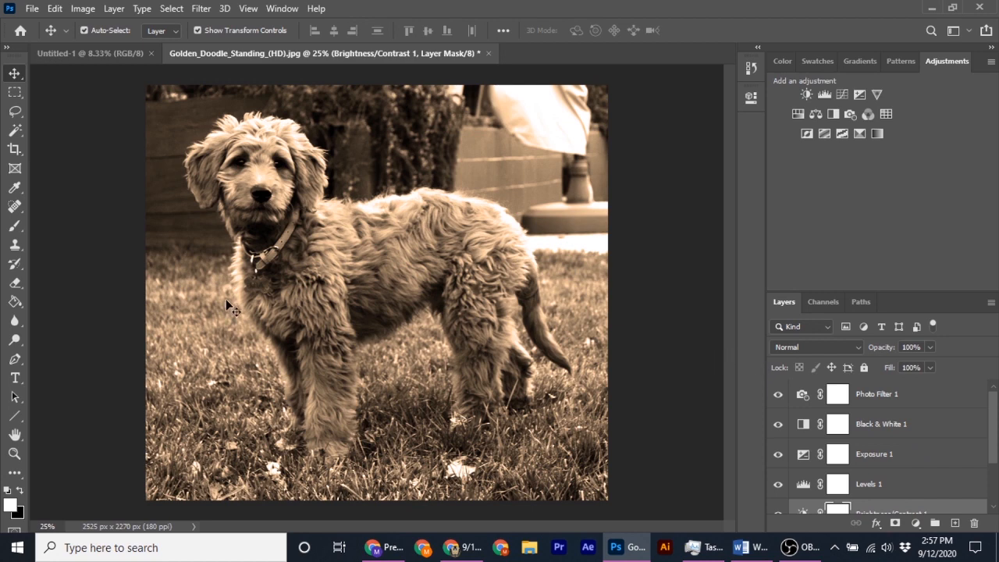
Start saving the edited dog photo under a new file in the Downloads folder, choosing JPEG as the format.
click(32, 9)
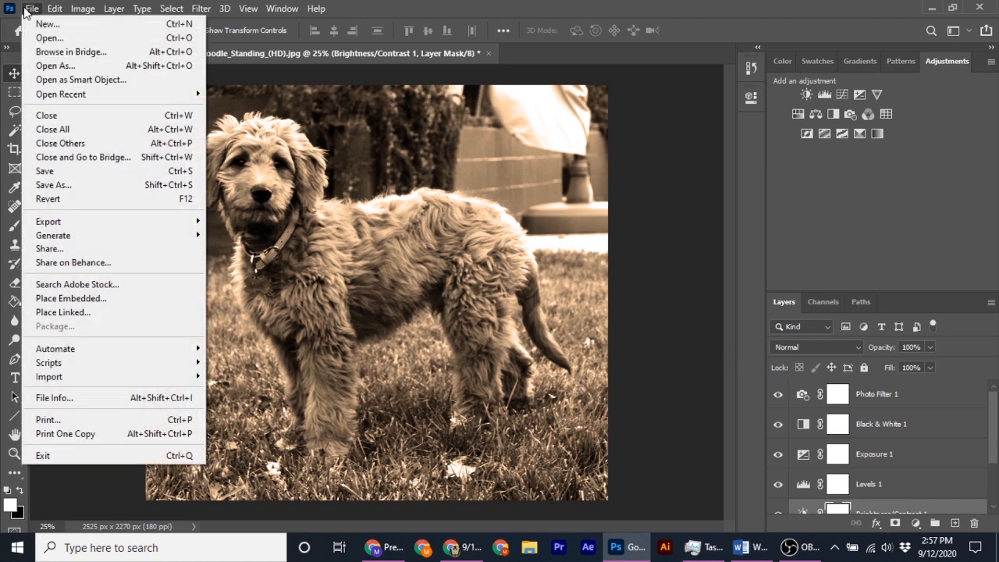
click(47, 187)
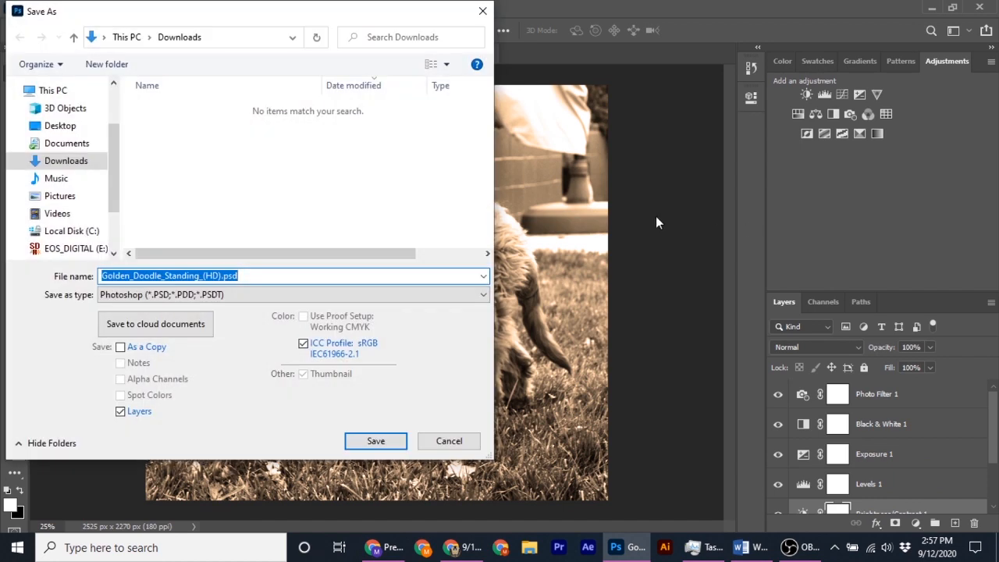
click(268, 297)
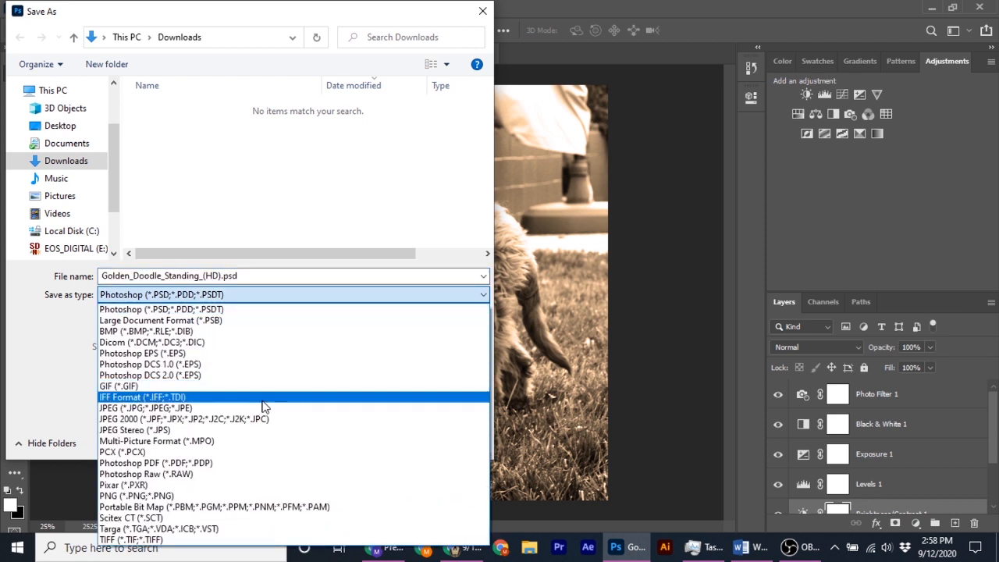
click(197, 407)
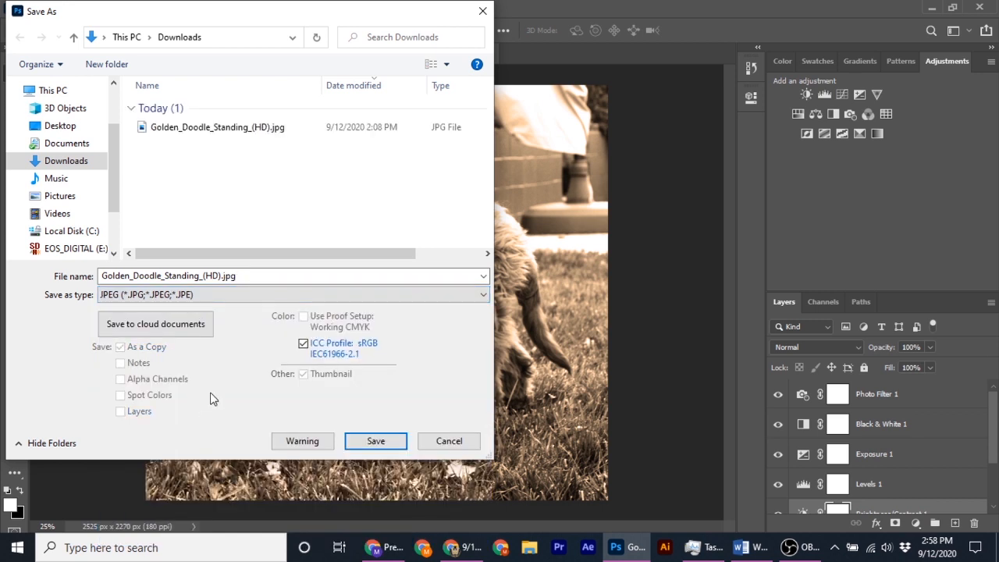
Name the JPEG copy with the person's first name followed by "-edit" and save it at Maximum quality 12 with Baseline ("Standard") format.
double_click(217, 275)
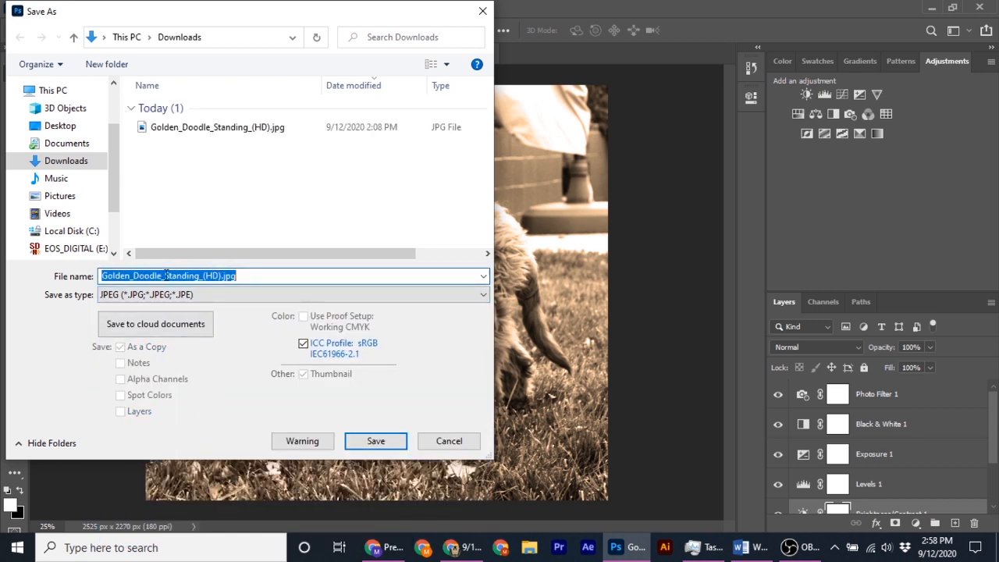
click(203, 275)
drag(222, 274, 100, 270)
text(nin)
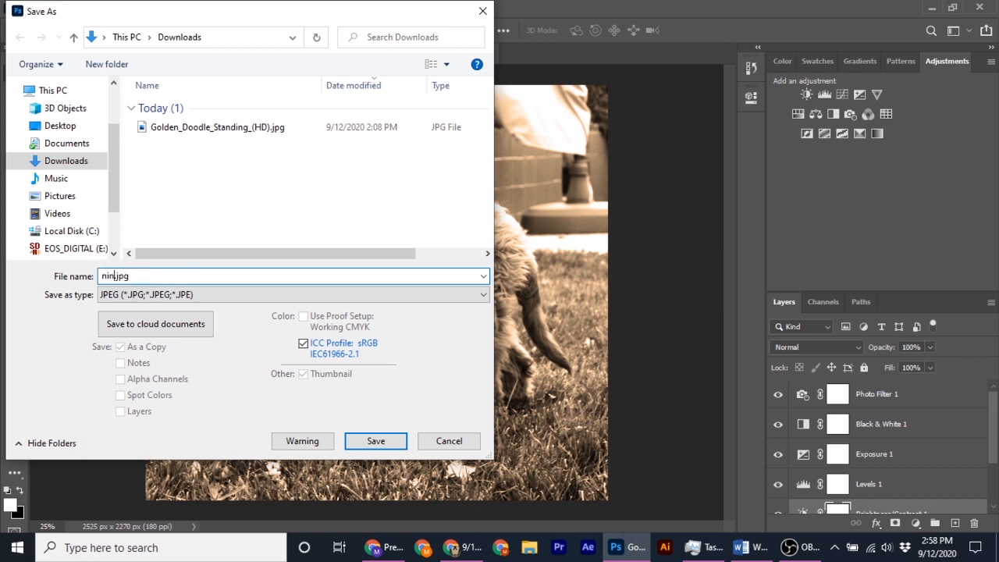
text(oska-edit)
click(379, 441)
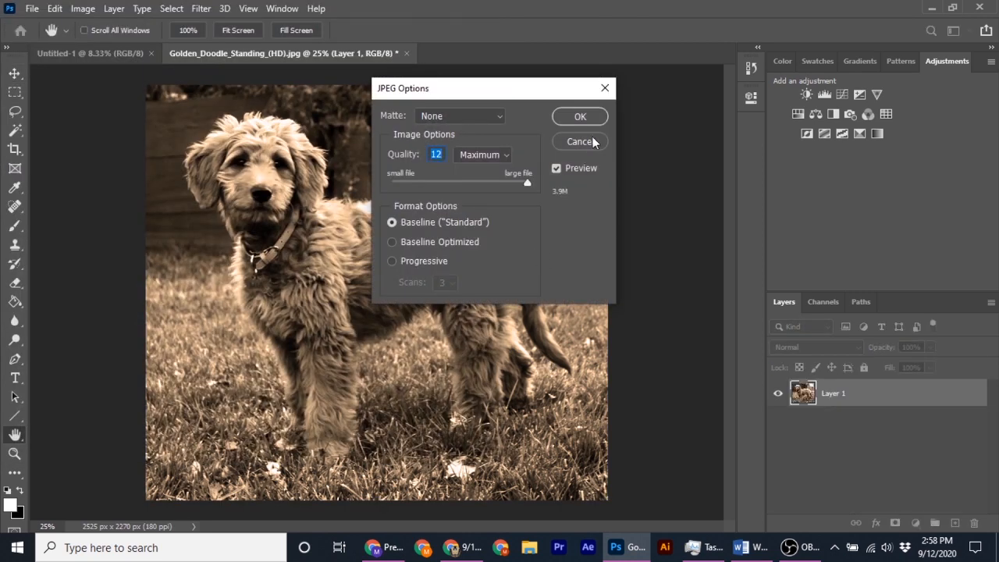
click(595, 117)
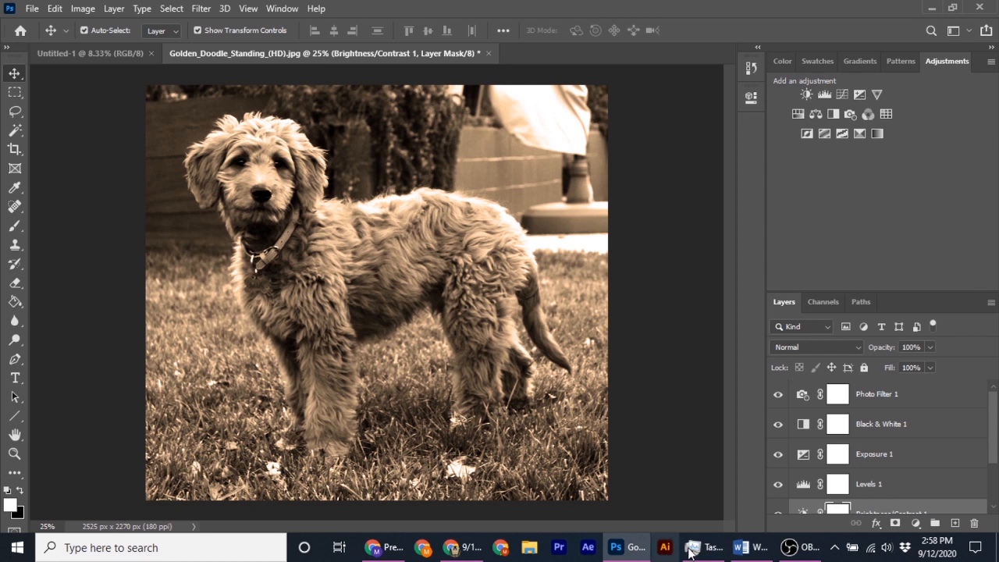
click(804, 553)
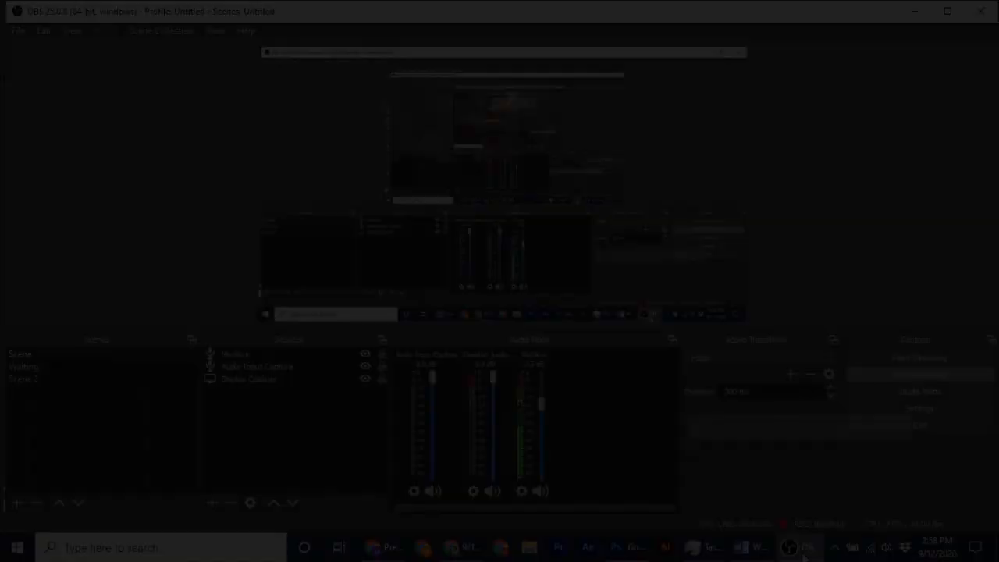